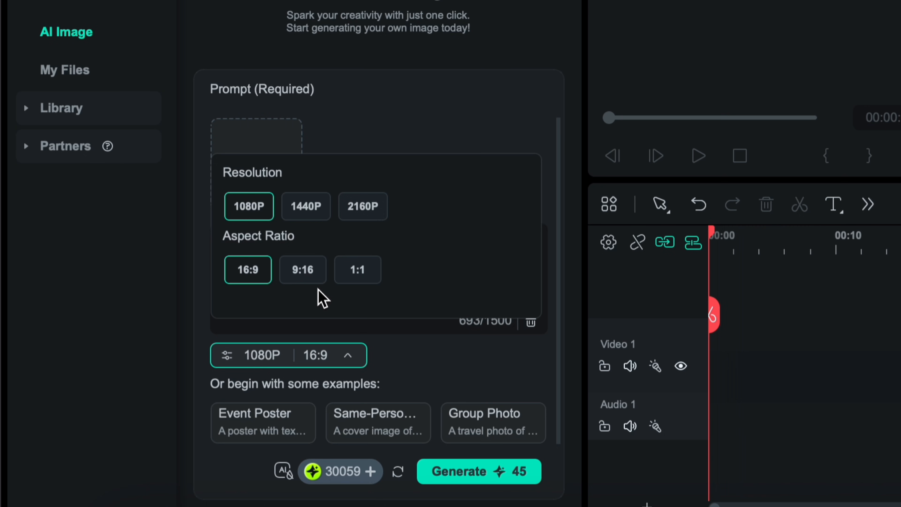
# - Set the image resolution to 2160P at 16:9 and generate the image from the entered desert-driving prompt
pyautogui.click(362, 211)
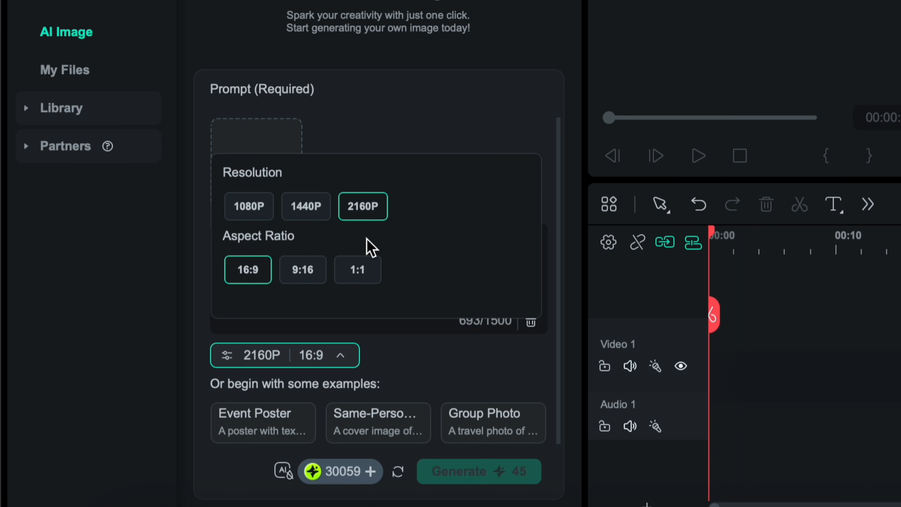
pyautogui.click(418, 394)
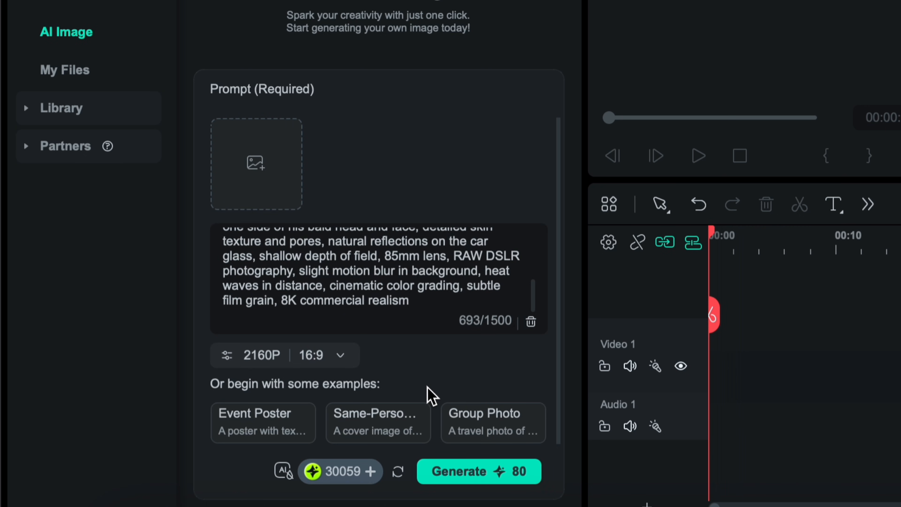
pyautogui.click(479, 461)
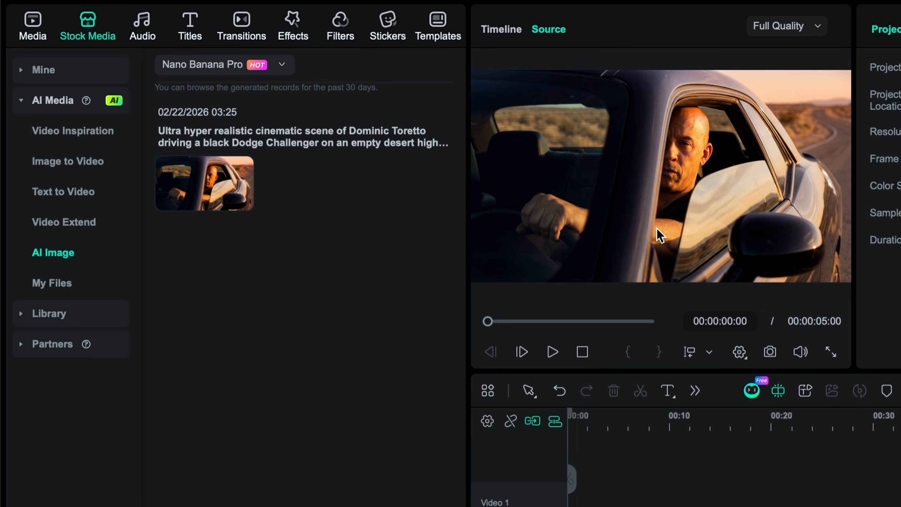
# - View the generated driver image full screen and save a snapshot of it
pyautogui.click(830, 352)
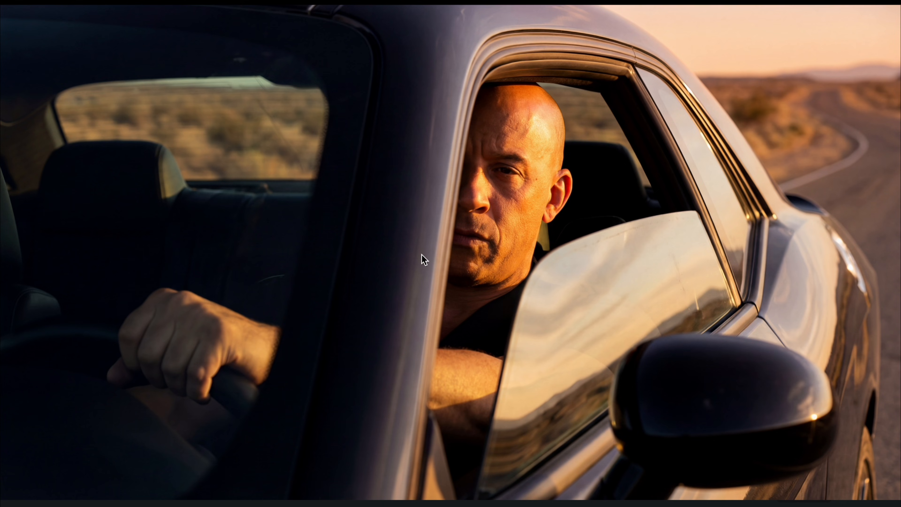
pyautogui.press('Escape')
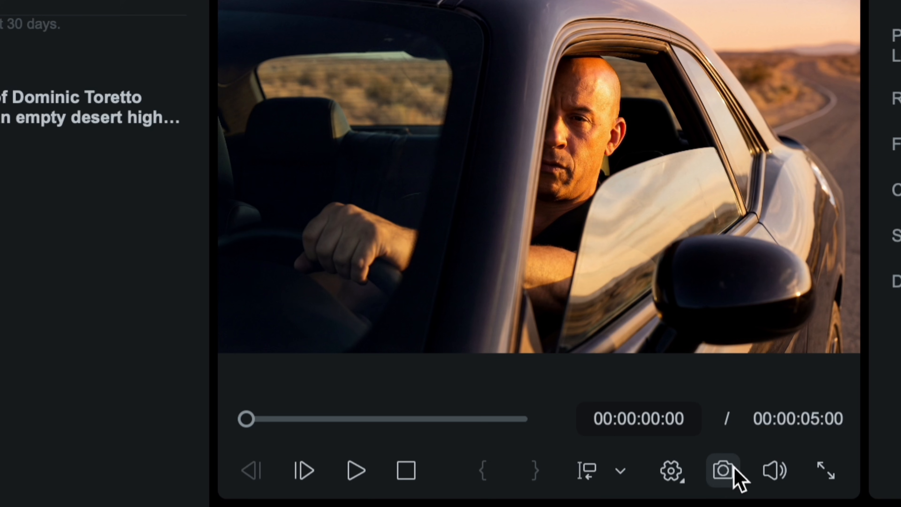
pyautogui.click(730, 472)
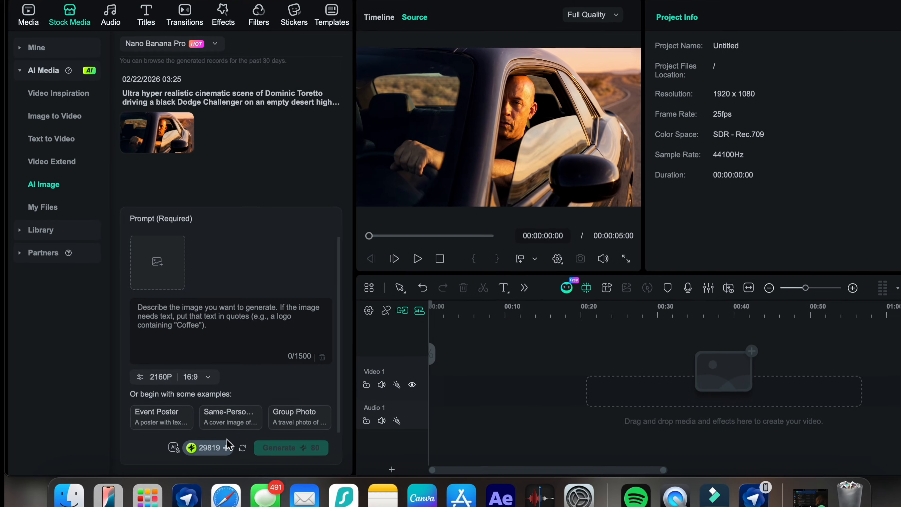
# - Generate an aerial drone-shot police chase image from the pasted prompt with the driver image as reference, and view it full screen
pyautogui.click(200, 218)
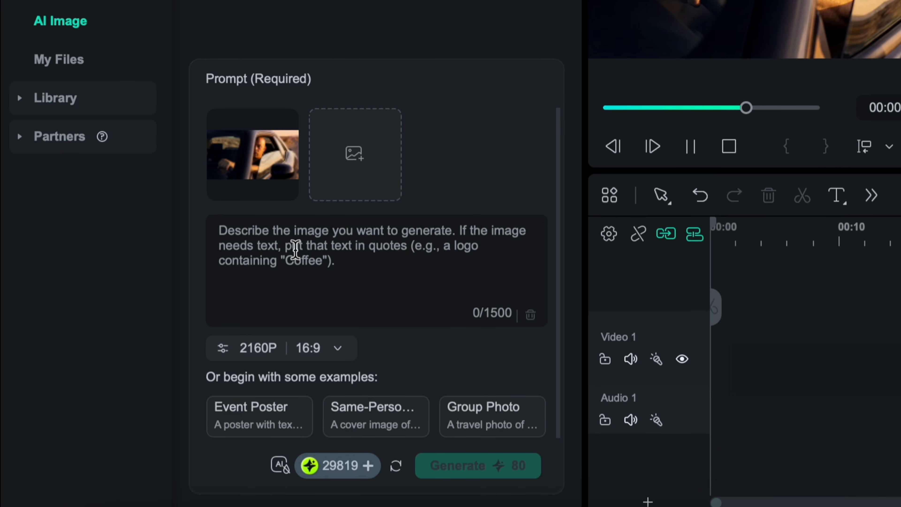
pyautogui.hotkey('ctrl', 'v')
pyautogui.scroll(5, 296, 248)
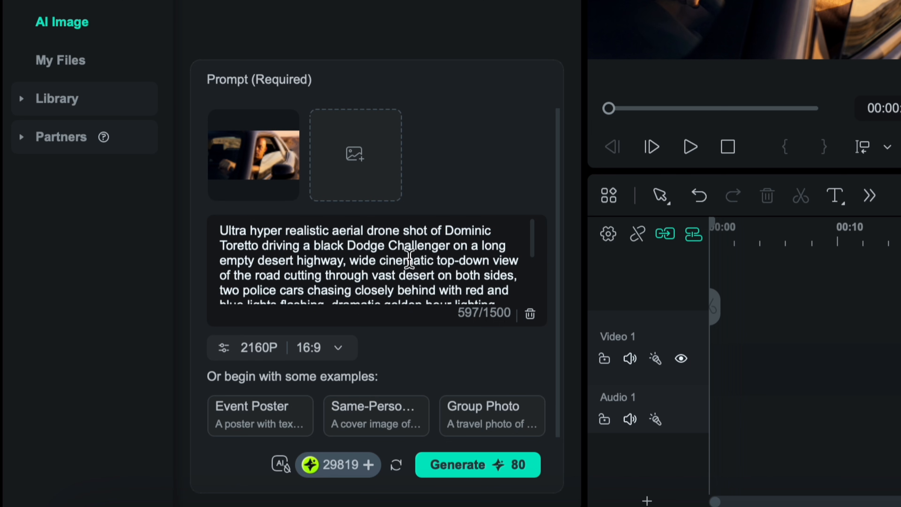
pyautogui.scroll(-5, 506, 273)
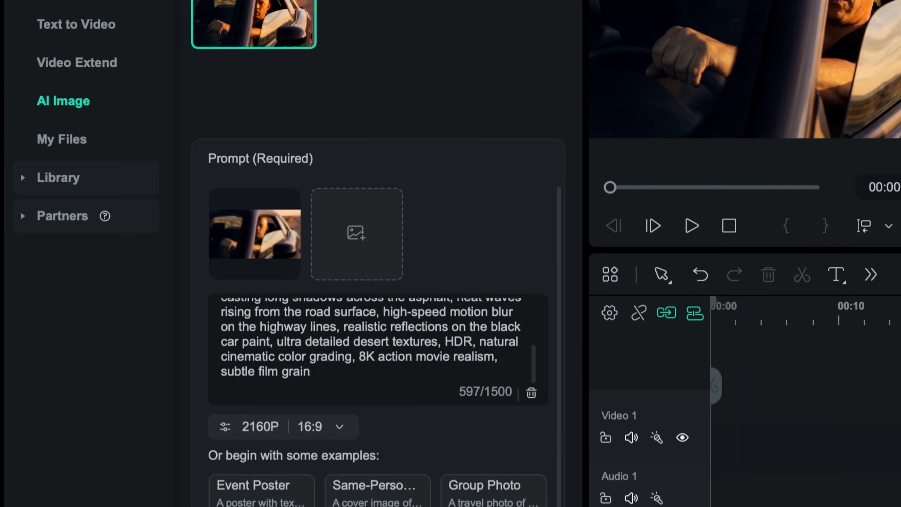
pyautogui.click(485, 479)
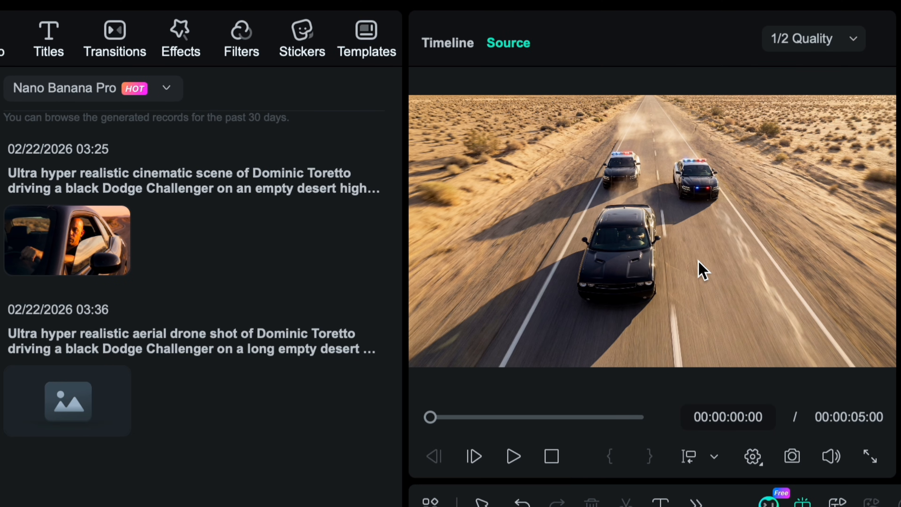
pyautogui.click(870, 457)
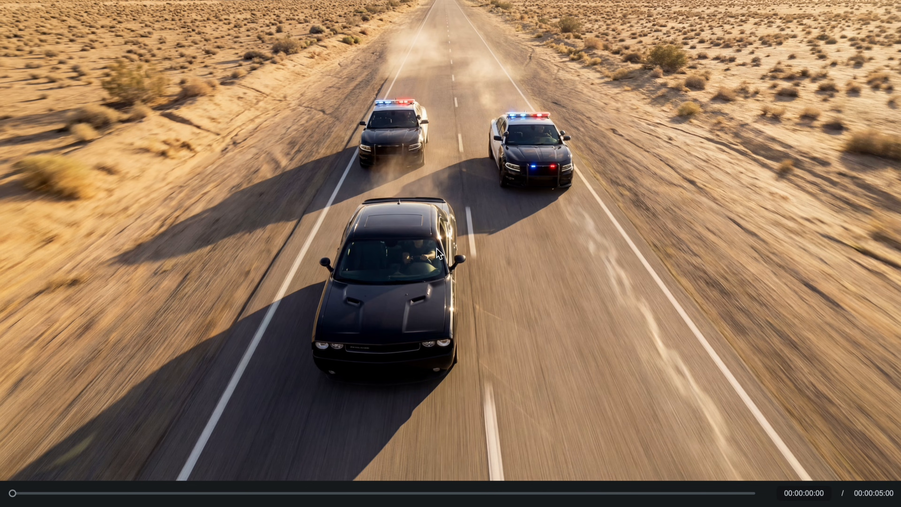
pyautogui.press('Escape')
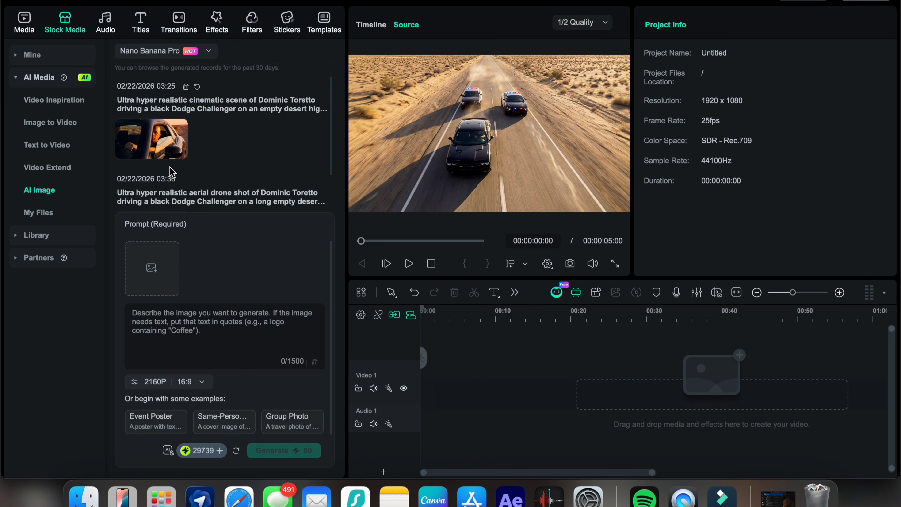
# - Generate a roadside police officer scene from the pasted prompt with the driver screenshot from Desktop as reference, and view it full screen
pyautogui.click(147, 265)
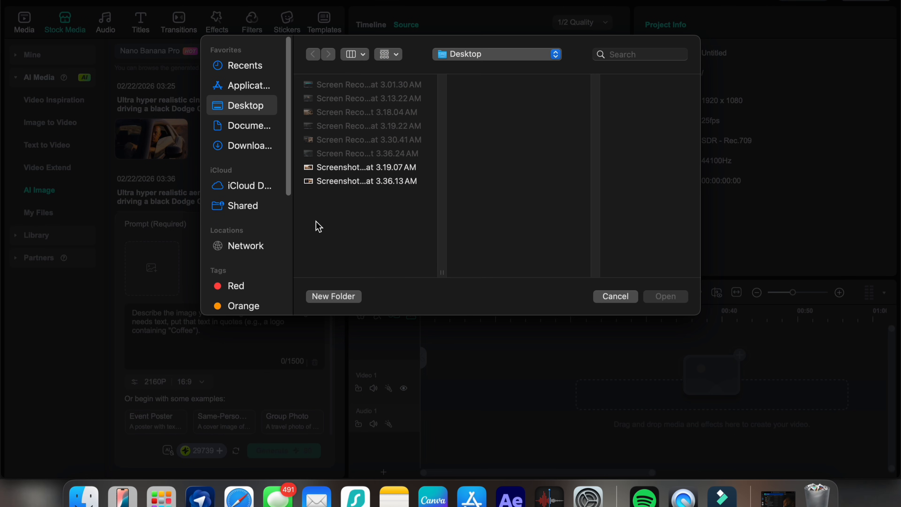
pyautogui.click(666, 296)
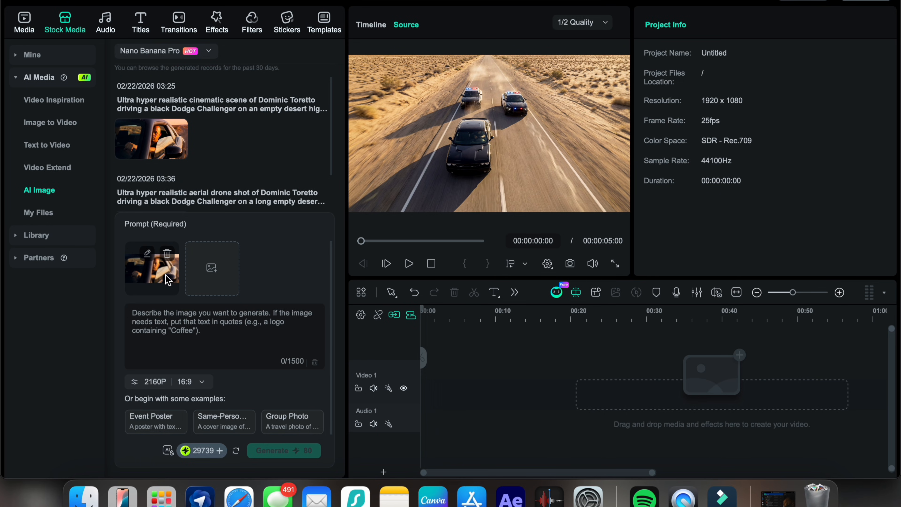
pyautogui.click(177, 317)
pyautogui.press('super+v')
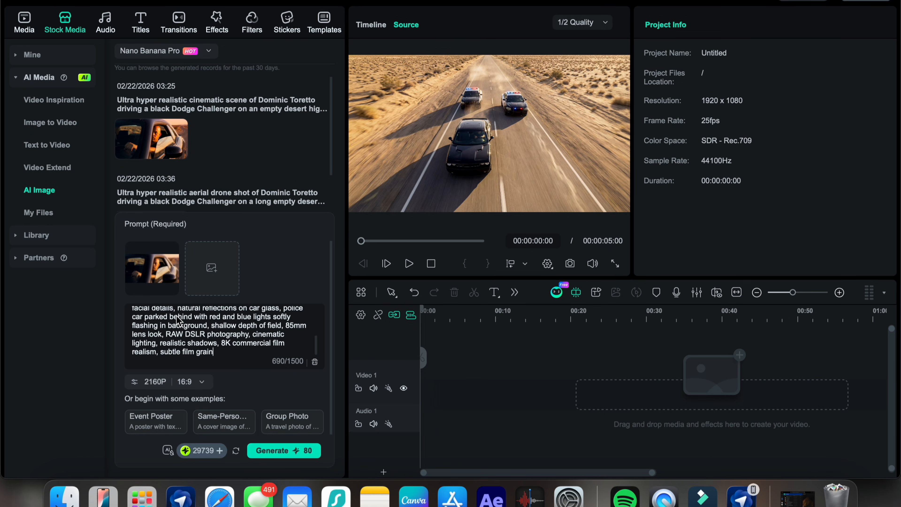
pyautogui.scroll(5, 234, 324)
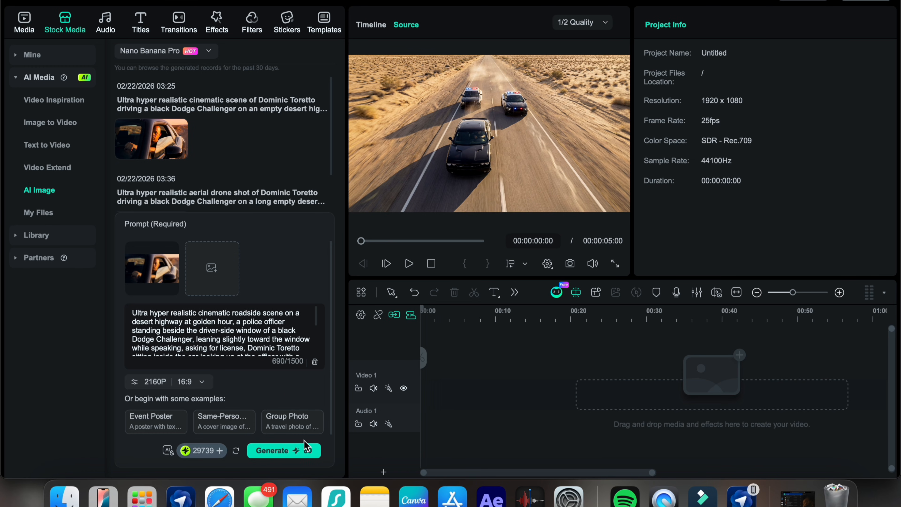
pyautogui.click(300, 448)
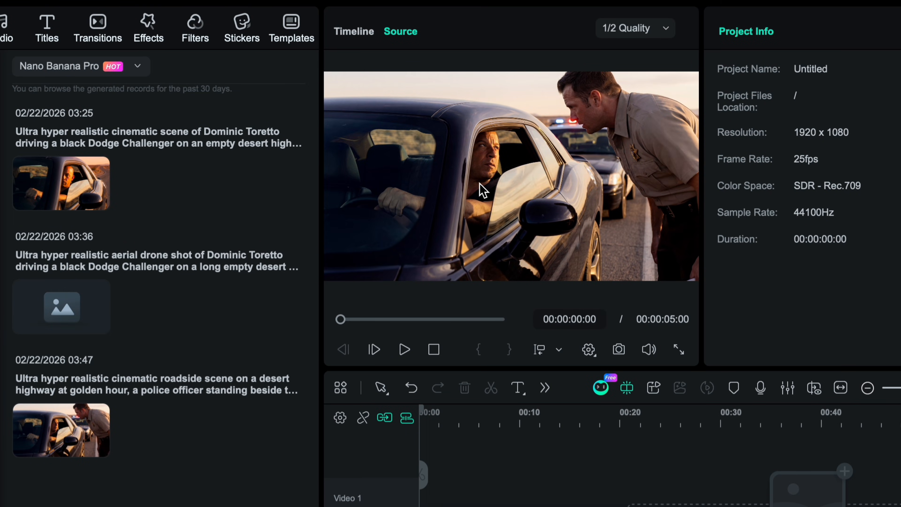
pyautogui.click(679, 350)
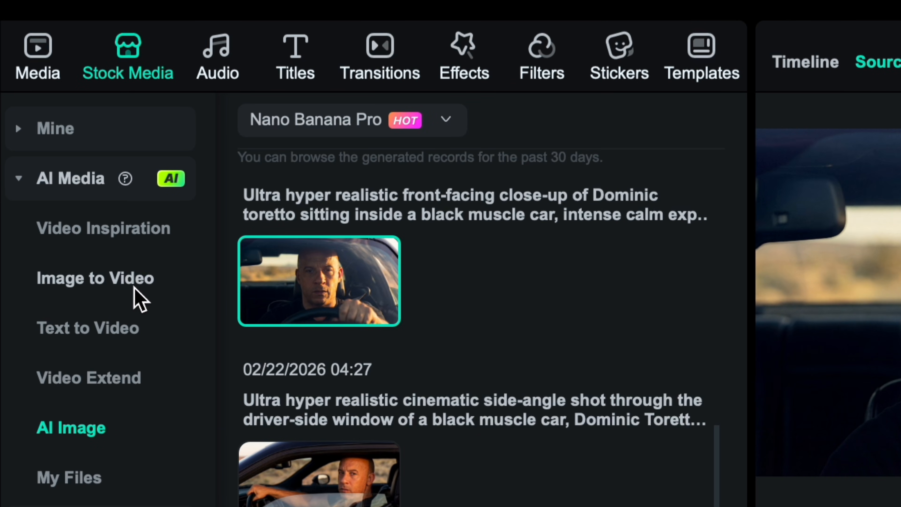
# - Set up Image to Video generation with the Veo 3.1 model and look at the Start/End Frame to Video mode
pyautogui.click(138, 298)
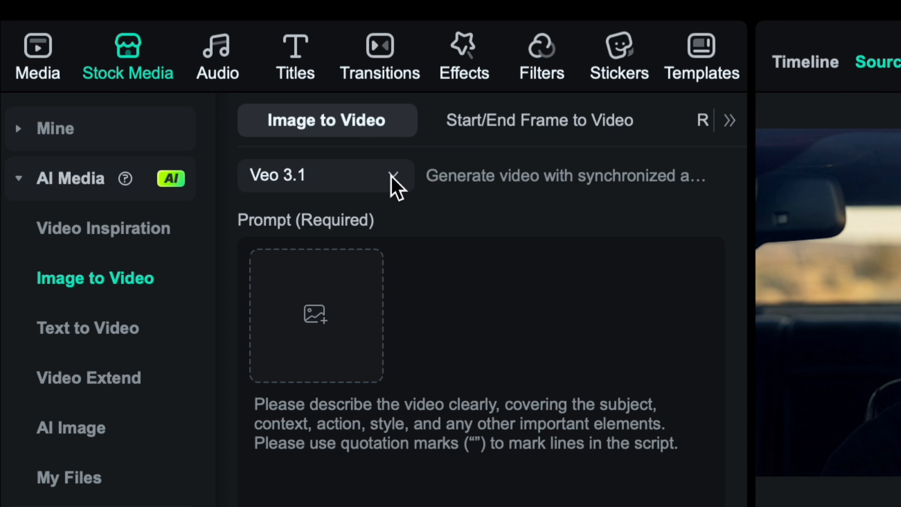
pyautogui.click(394, 185)
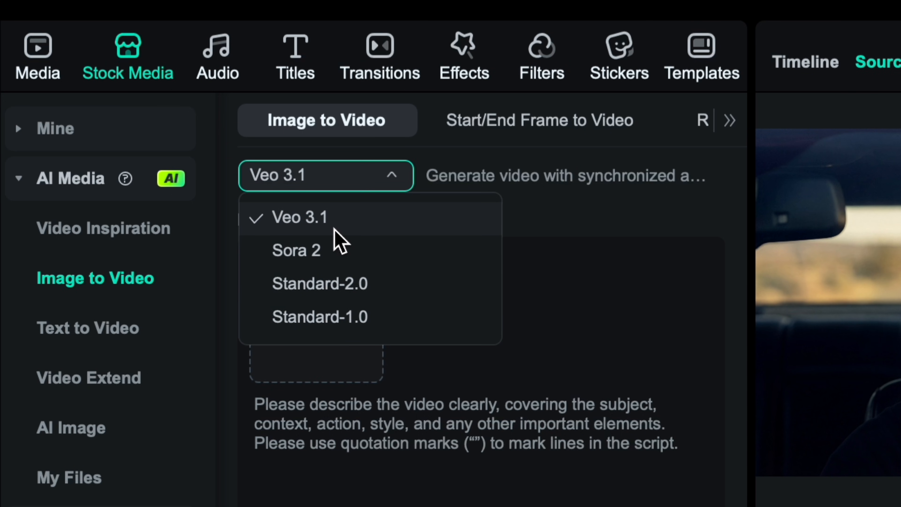
pyautogui.click(320, 229)
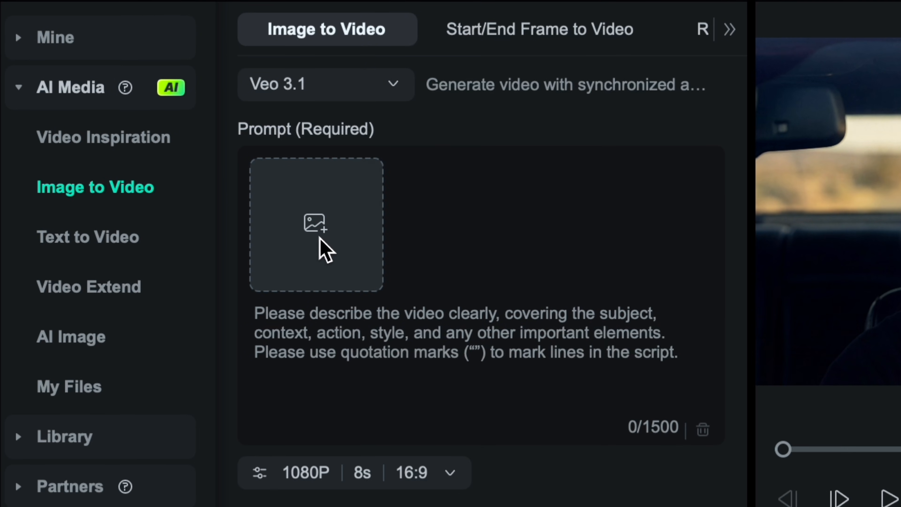
pyautogui.click(539, 40)
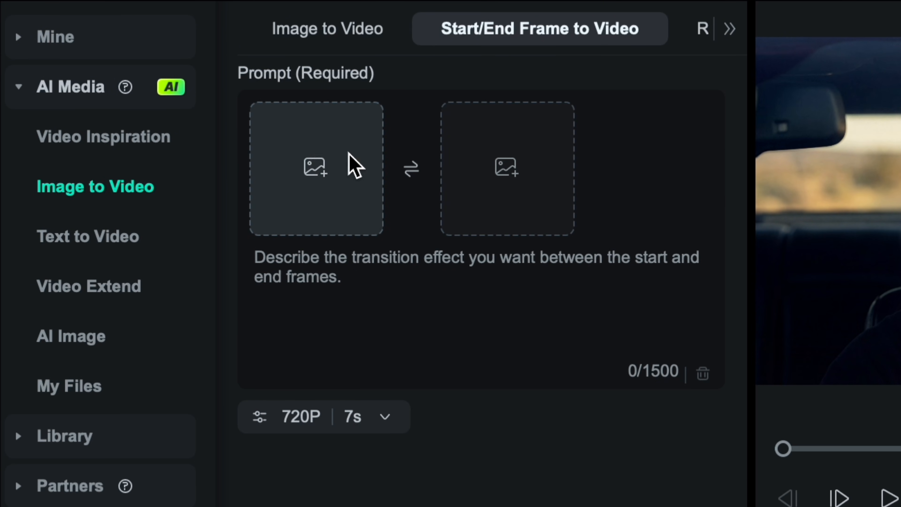
pyautogui.click(324, 34)
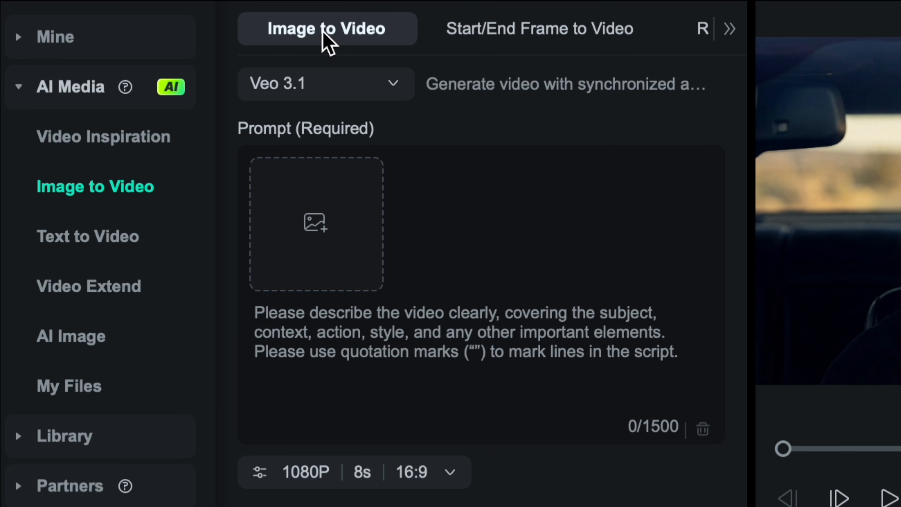
# - Add Snapshot_21.PNG from the Assets folder as the video's source image and submit it as a single image with Custom aspect ratio
pyautogui.click(360, 243)
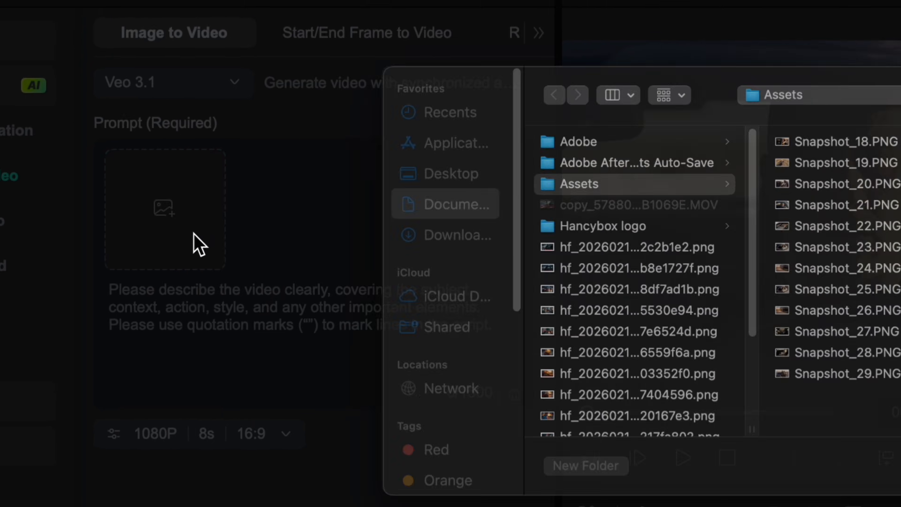
pyautogui.click(492, 233)
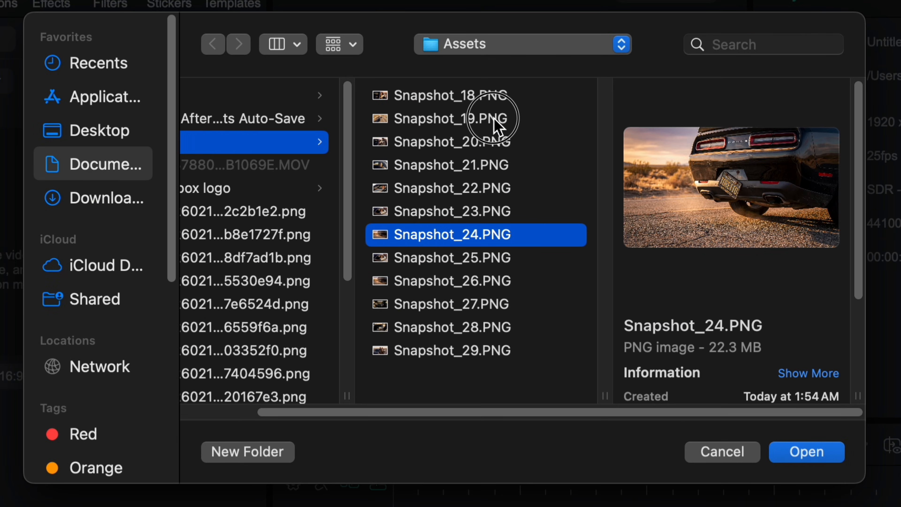
pyautogui.click(495, 121)
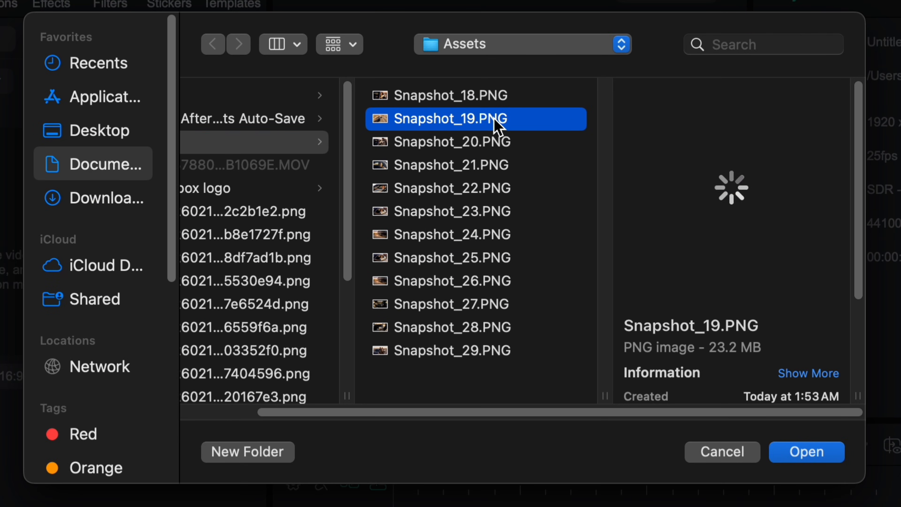
pyautogui.click(467, 164)
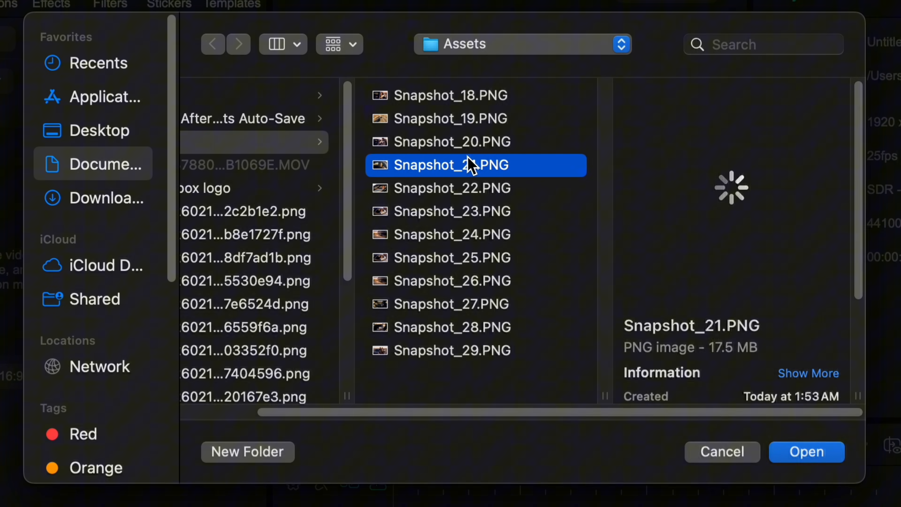
pyautogui.click(819, 461)
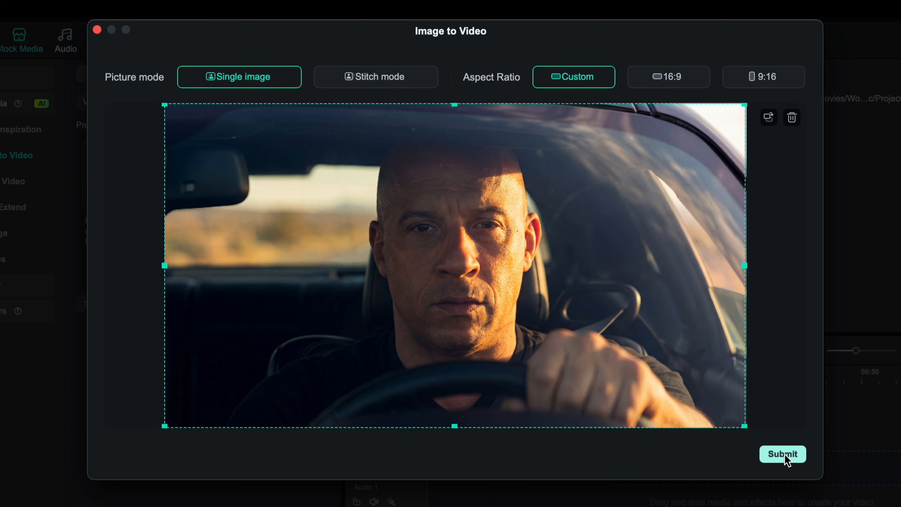
pyautogui.click(782, 454)
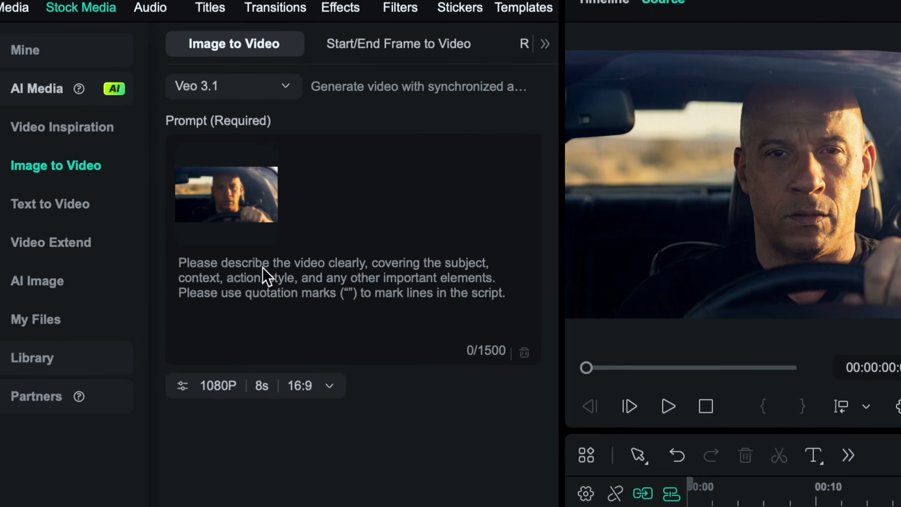
# - Enter the prompt "The man is driving the car with natural motion." and generate the video at 1080P, 8s and 16:9
pyautogui.click(143, 225)
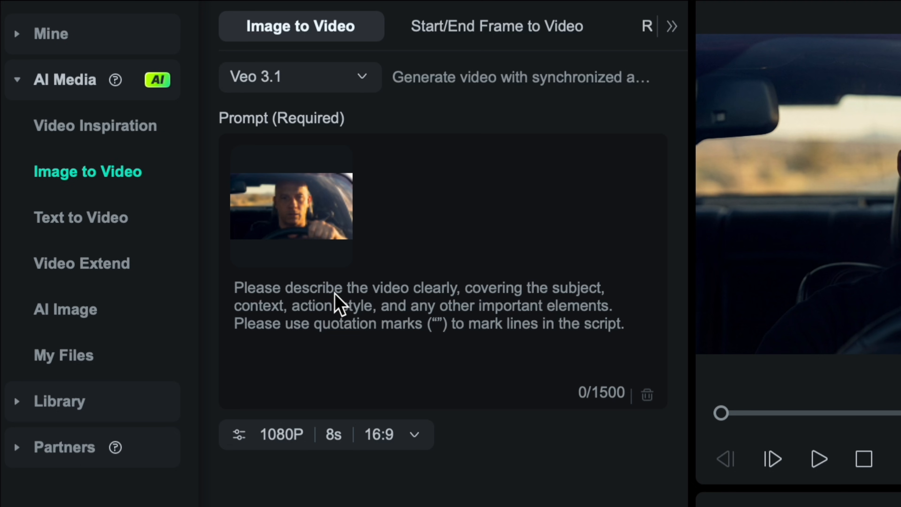
pyautogui.write('The man is driving the car with natural motion.')
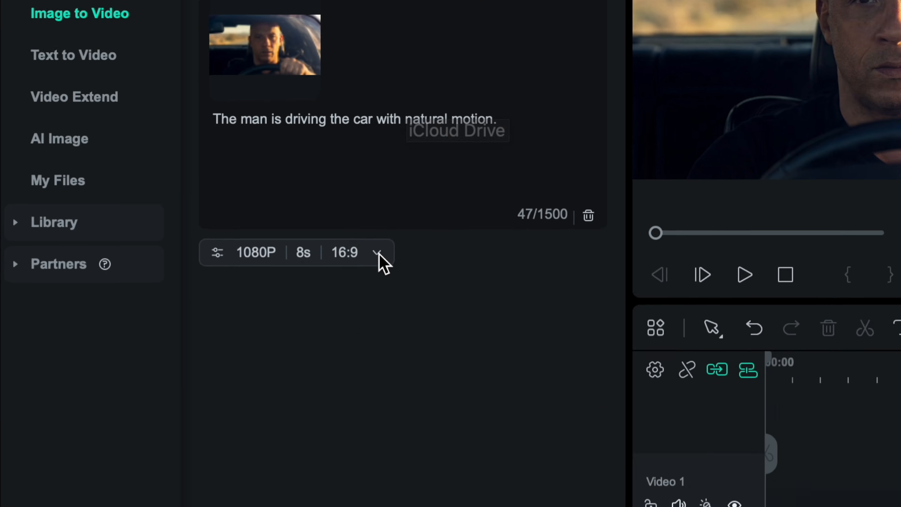
pyautogui.click(414, 434)
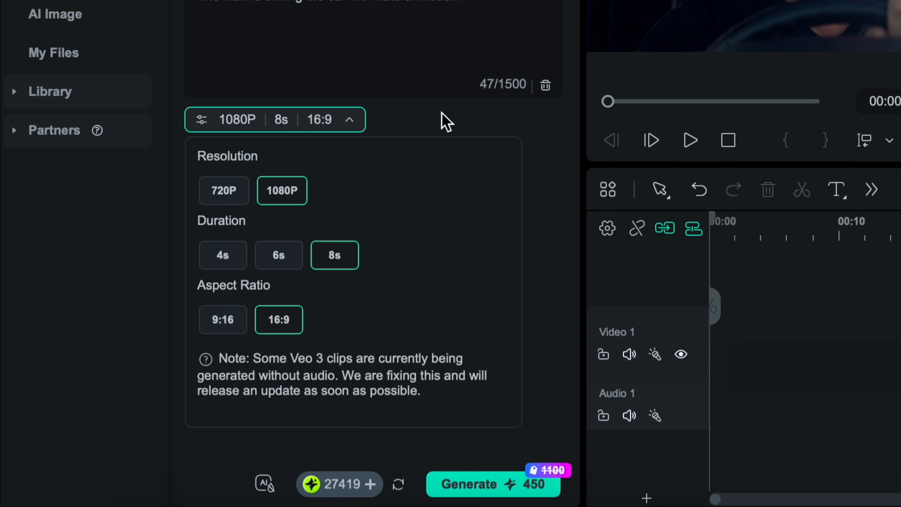
pyautogui.click(445, 122)
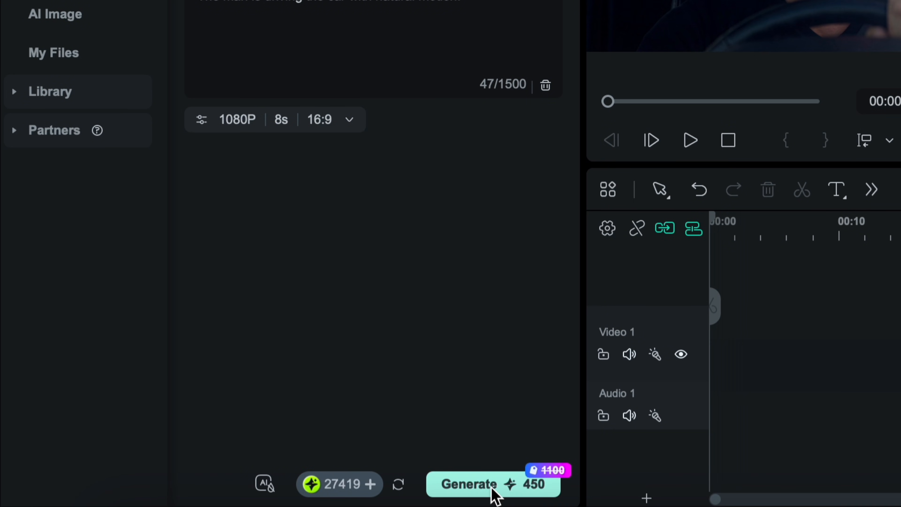
pyautogui.click(539, 484)
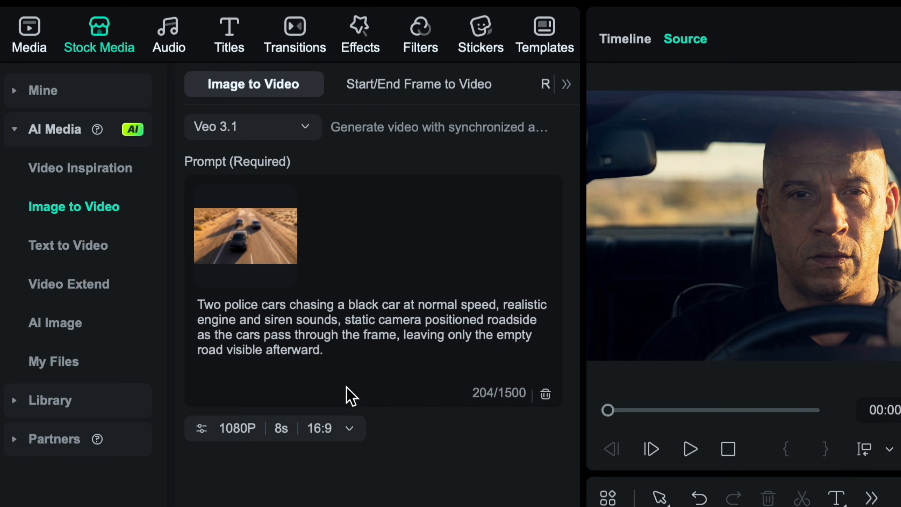
# - Check the output settings for the two-police-car chase prompt and generate the video at 1080P, 8s and 16:9
pyautogui.click(237, 428)
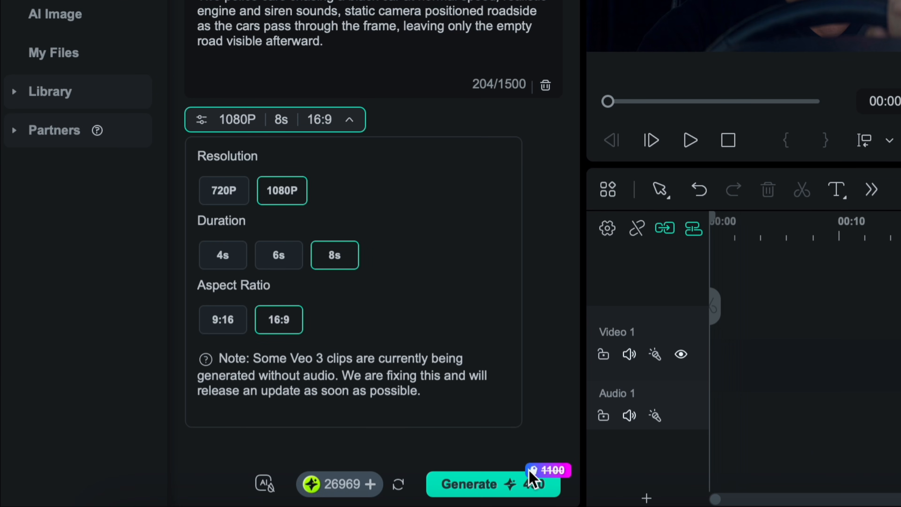
pyautogui.click(494, 491)
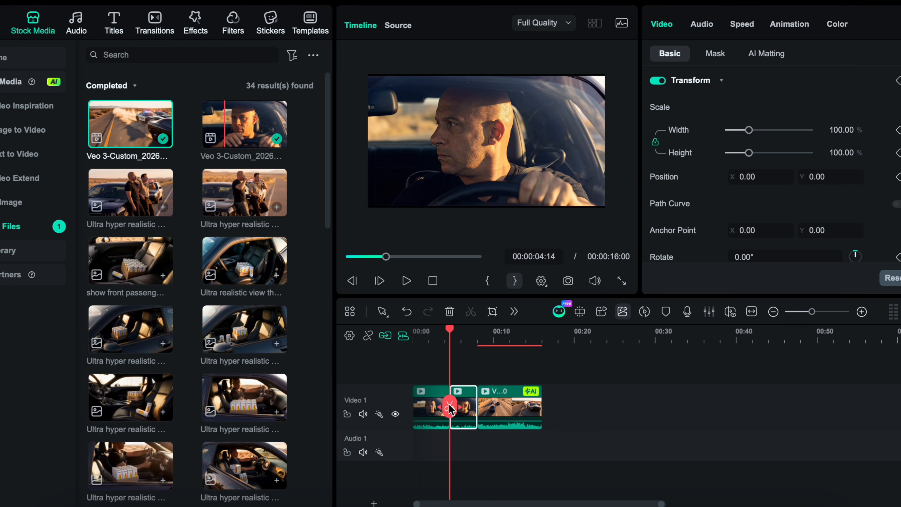
# - Delete the driver clip's portion after the cut at 00:00:04:14 and play back the two-clip sequence
pyautogui.press('Delete')
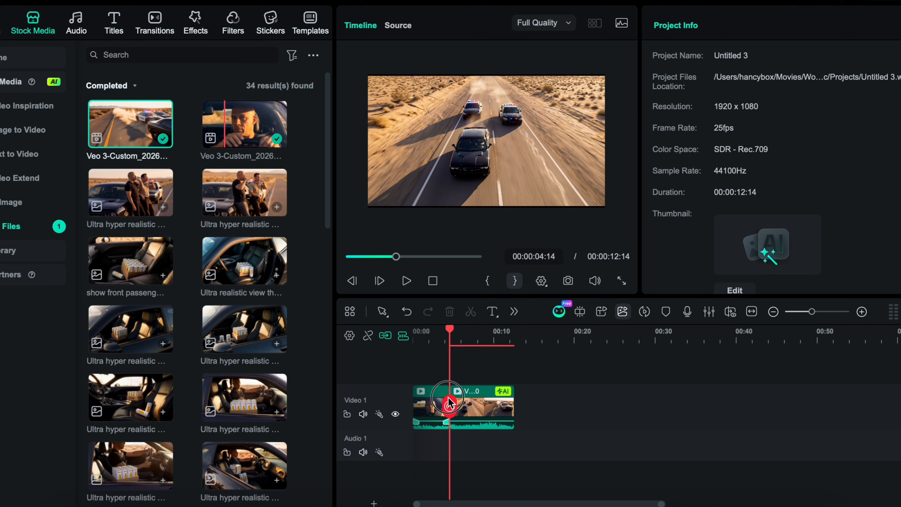
pyautogui.click(430, 403)
pyautogui.press('space')
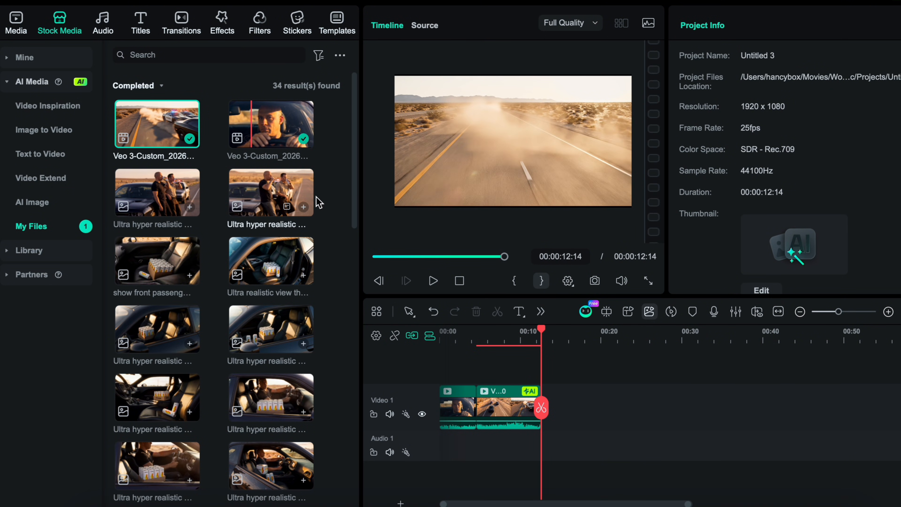
# - Set up Start/End Frame to Video and submit the driver's side-window shot as the start frame, as a single image with Custom aspect ratio
pyautogui.click(43, 130)
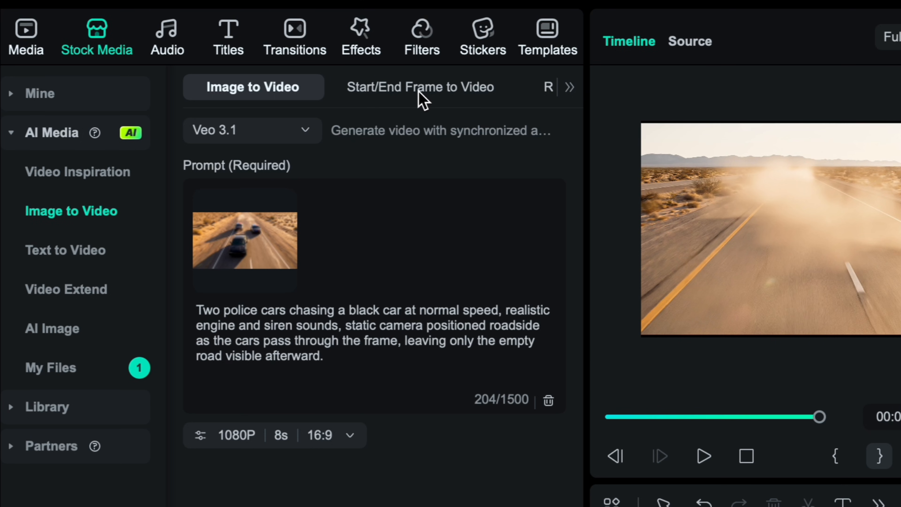
pyautogui.click(422, 101)
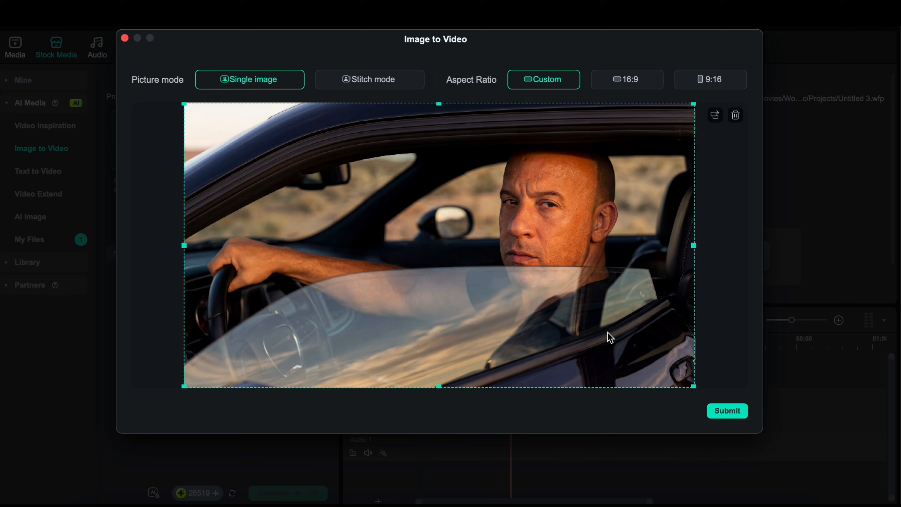
pyautogui.click(726, 411)
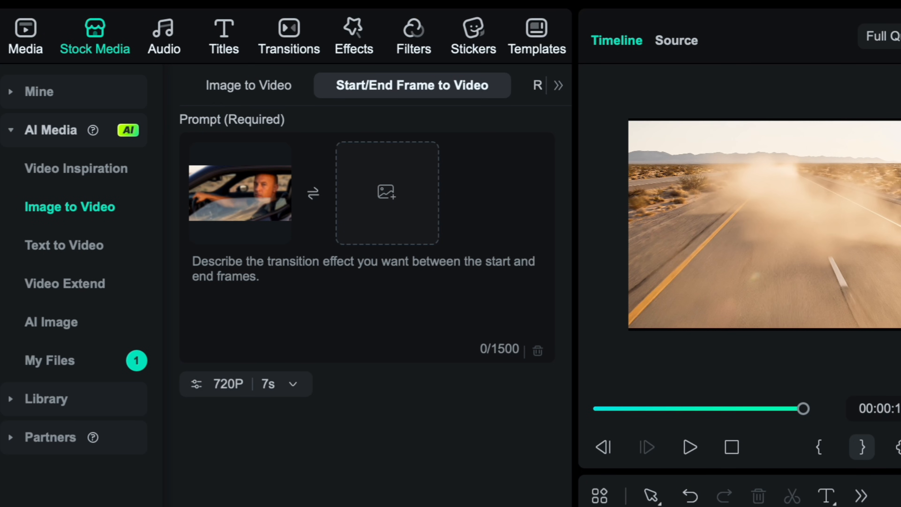
# - Enter the prompt starting "The driver stares out through the windshield." with the officer's and driver's dialogue, and read it through
pyautogui.click(232, 300)
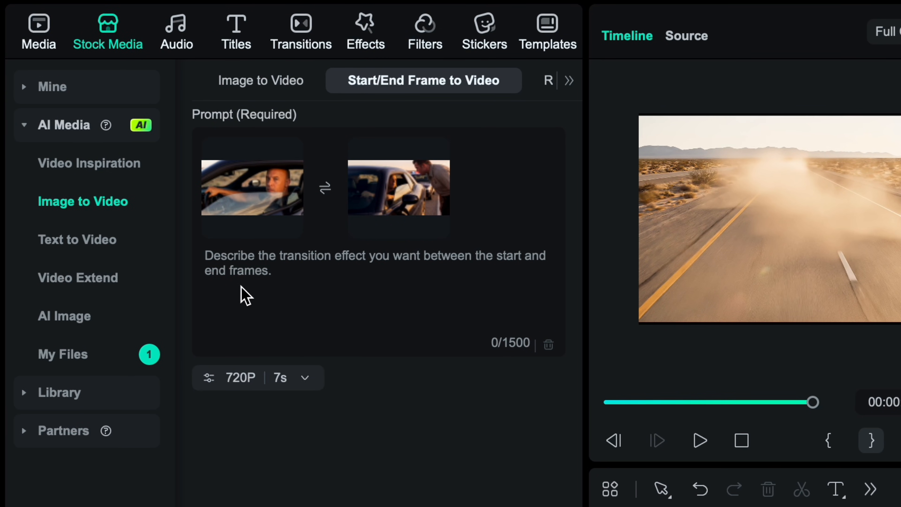
pyautogui.hotkey('ctrl', 'v')
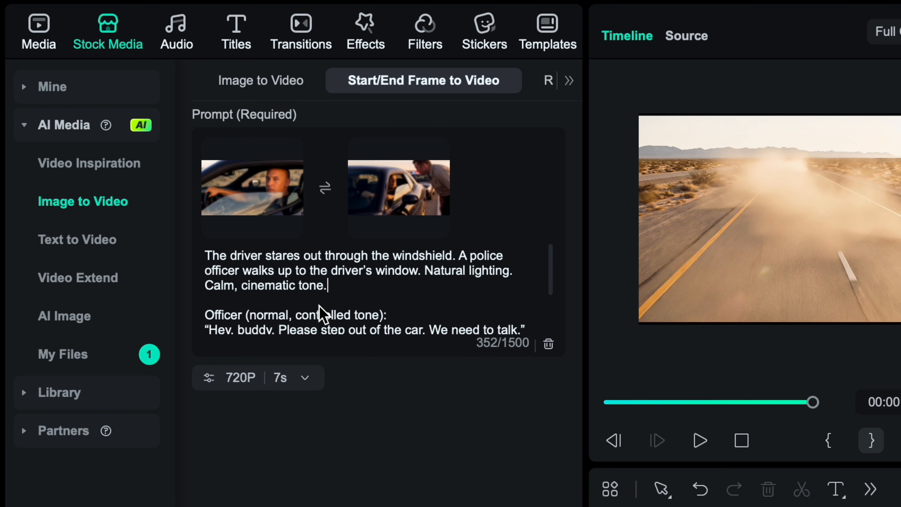
pyautogui.scroll(-3, 321, 314)
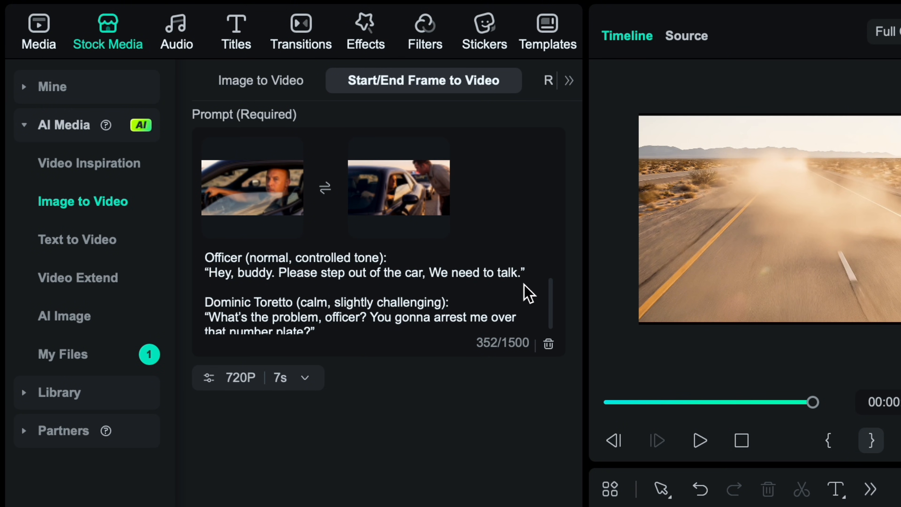
pyautogui.scroll(-1, 298, 320)
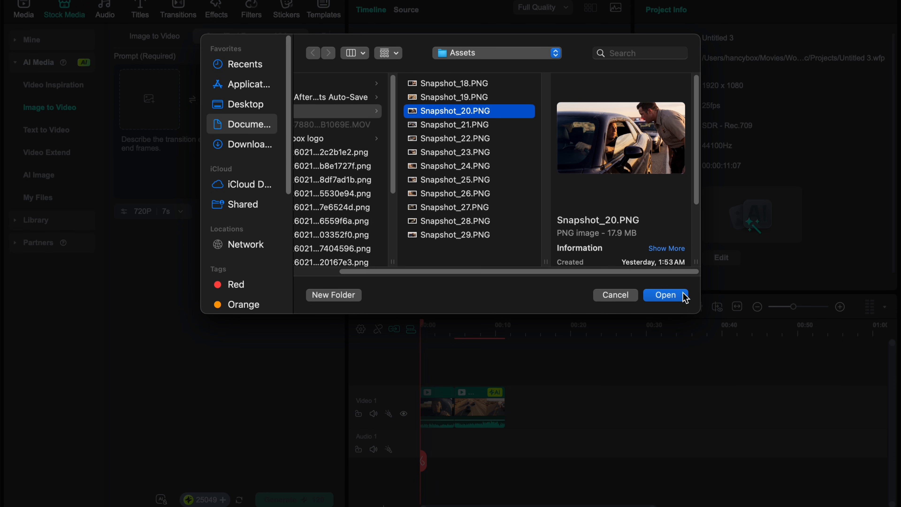
# - Load Snapshot_20.PNG as the start frame and Snapshot_28.PNG, cropped slightly around the drink cans, as the end frame, with Custom aspect ratio
pyautogui.click(684, 296)
pyautogui.click(504, 124)
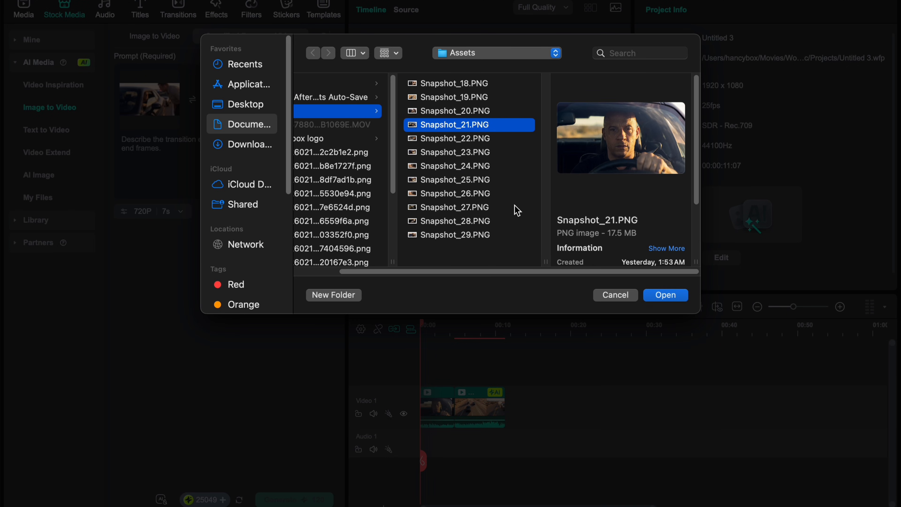
pyautogui.click(482, 222)
pyautogui.click(658, 295)
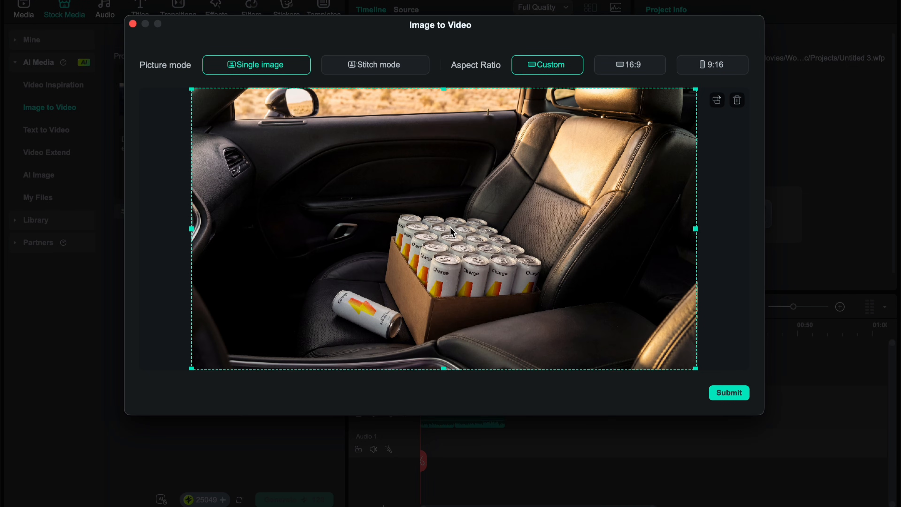
pyautogui.moveTo(696, 369); pyautogui.dragTo(658, 337)
pyautogui.moveTo(475, 245); pyautogui.dragTo(489, 250)
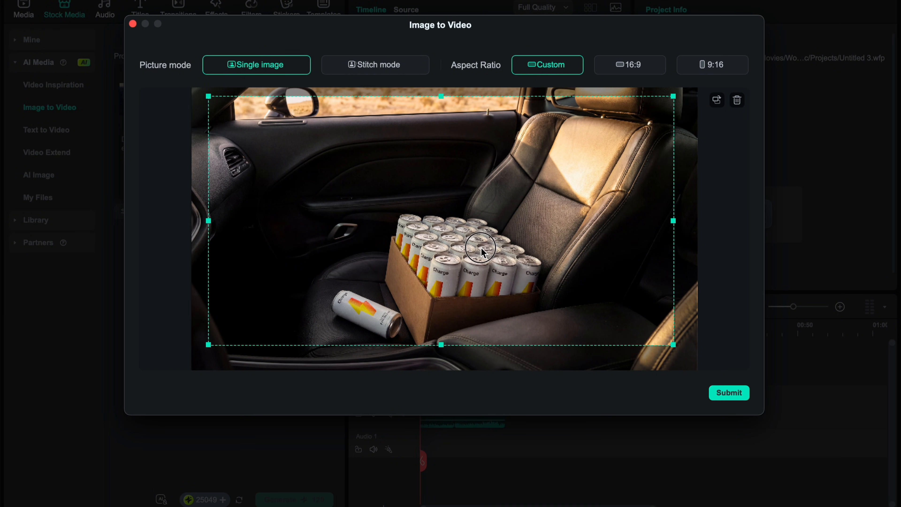
pyautogui.click(729, 393)
# - Enter the prompt starting "The Police officer leans toward the driver and says, 'Actually, I stopped you for this.'" and read it through
pyautogui.click(212, 144)
pyautogui.press('super+v')
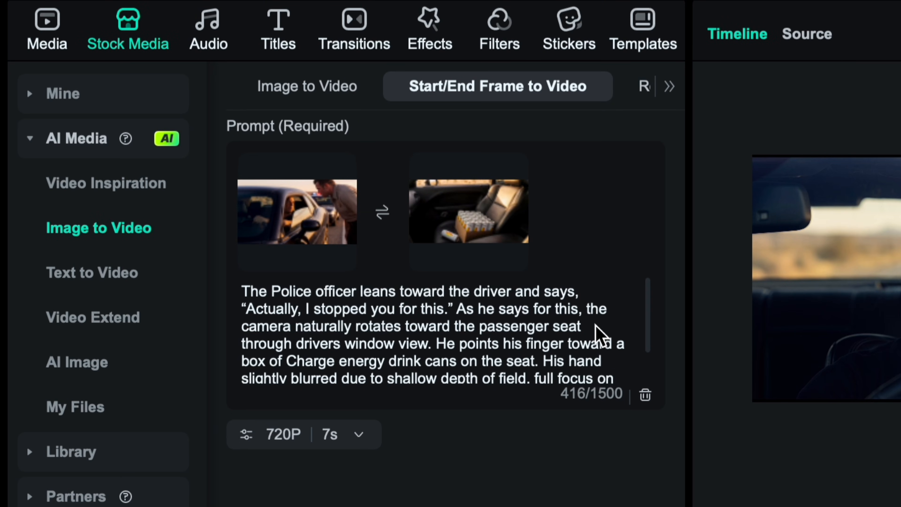
pyautogui.scroll(-2, 529, 322)
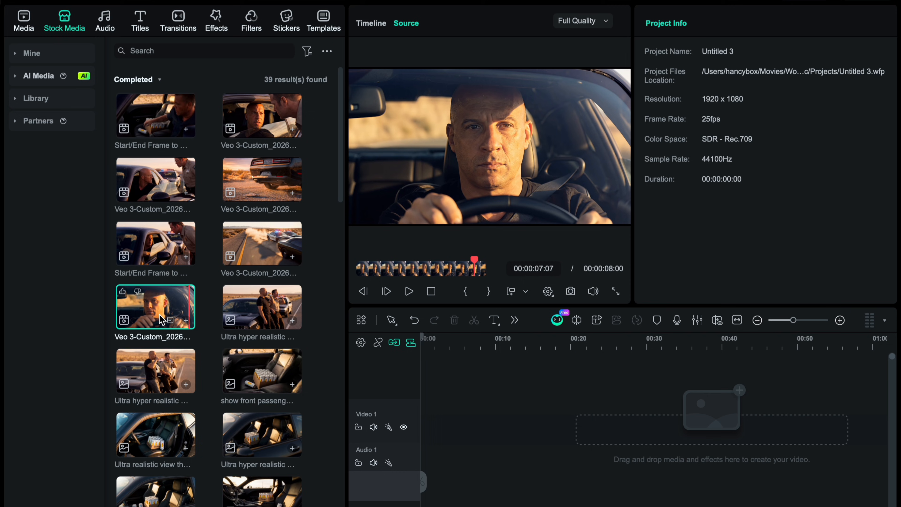
# - Add the generated driver clip and police chase clip to the timeline, and cut off the driver clip after about 5 seconds
pyautogui.click(187, 321)
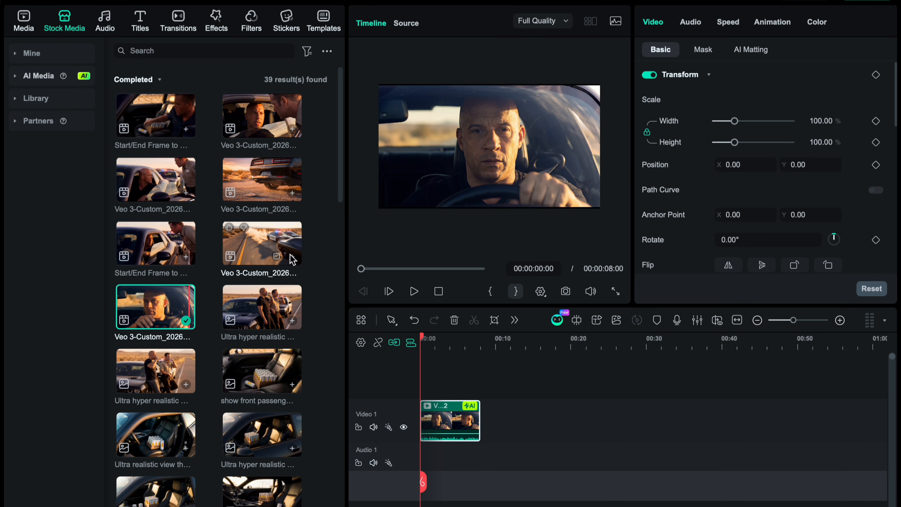
pyautogui.click(292, 256)
pyautogui.moveTo(482, 343)
pyautogui.mouseDown()
pyautogui.moveTo(462, 339)
pyautogui.moveTo(470, 339)
pyautogui.mouseUp()
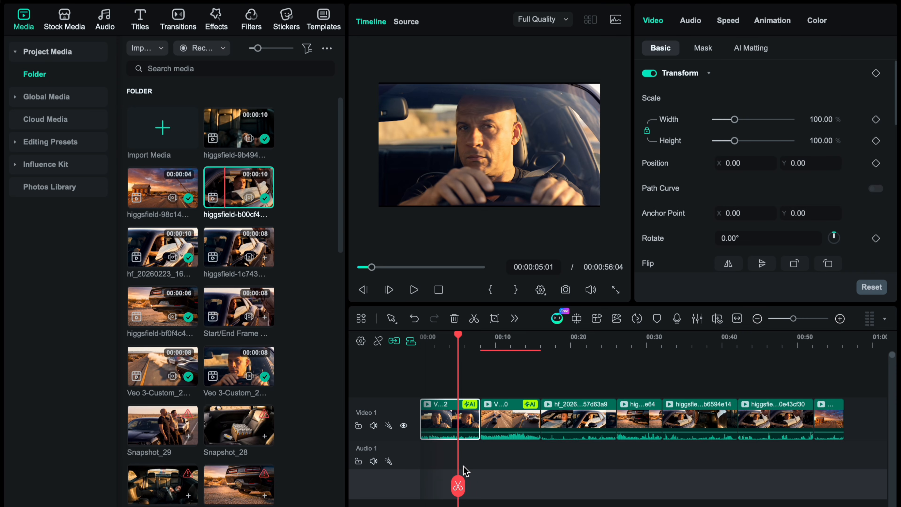
pyautogui.click(458, 485)
pyautogui.press('Delete')
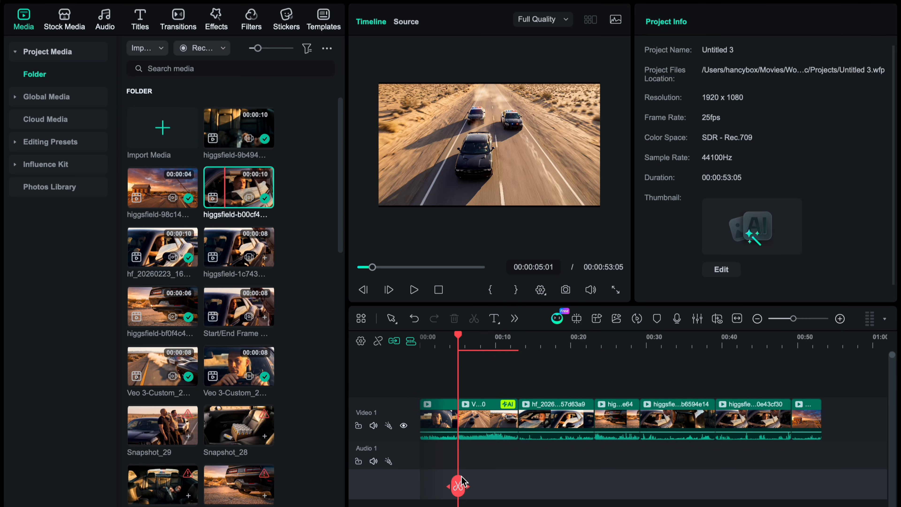
# - Split the roadside-stop clips, delete their unwanted sections, and play back the cut around 00:00:28:17
pyautogui.moveTo(458, 487); pyautogui.dragTo(635, 500)
pyautogui.click(540, 422)
pyautogui.press('Delete')
pyautogui.click(645, 497)
pyautogui.click(658, 498)
pyautogui.click(652, 423)
pyautogui.press('Delete')
pyautogui.press('space')
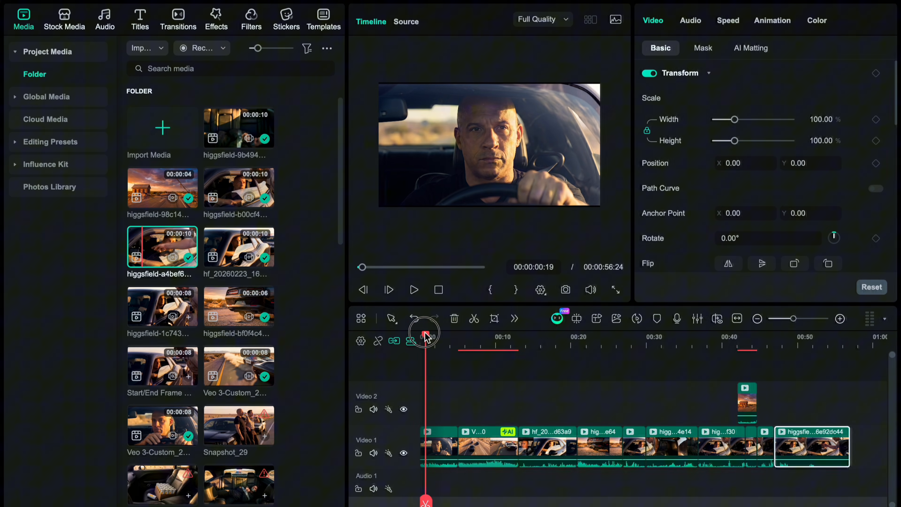
pyautogui.moveTo(429, 342); pyautogui.dragTo(635, 341)
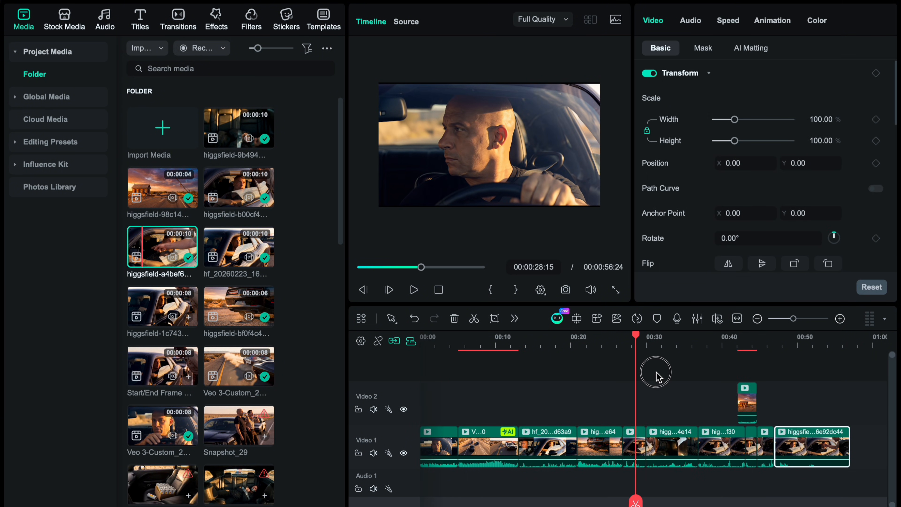
# - Enhance the first driver clip using AI Video Enhancer with the Topaz Starlight model and check the result in the full-screen preview
pyautogui.moveTo(656, 372); pyautogui.dragTo(410, 427)
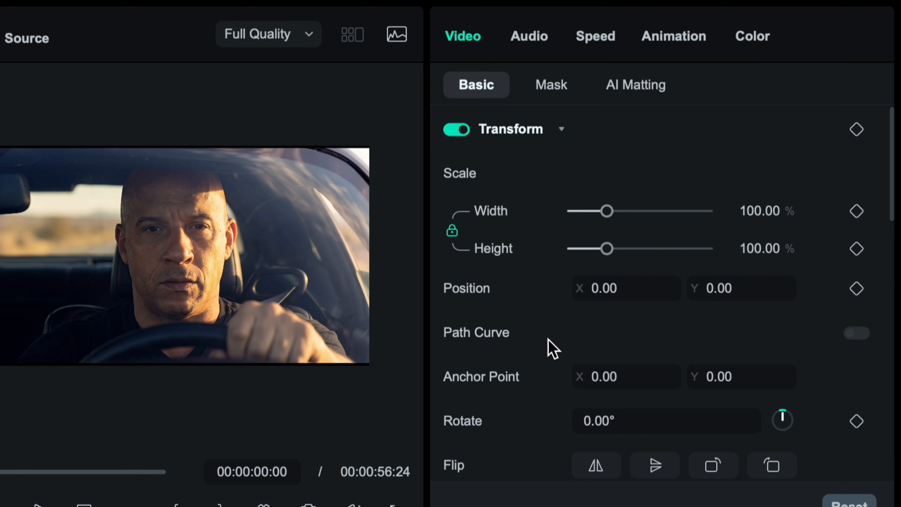
pyautogui.scroll(-10, 549, 341)
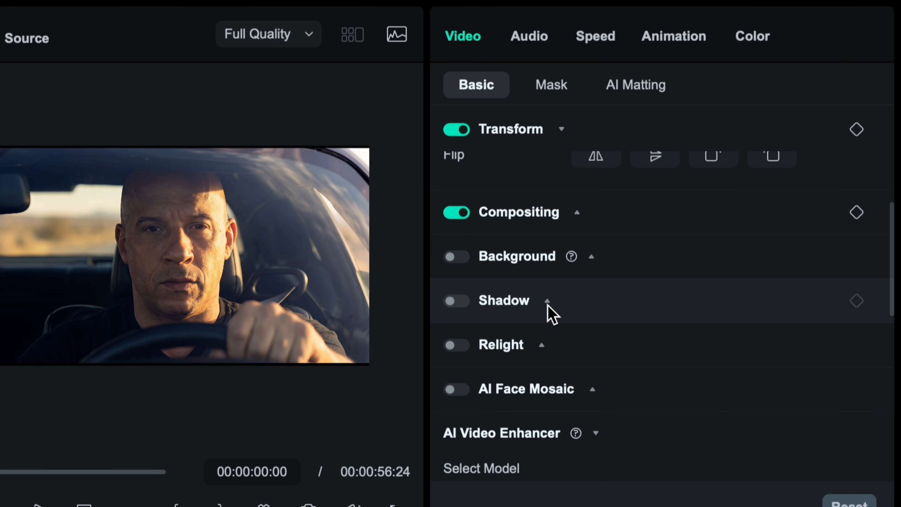
pyautogui.scroll(-5, 536, 408)
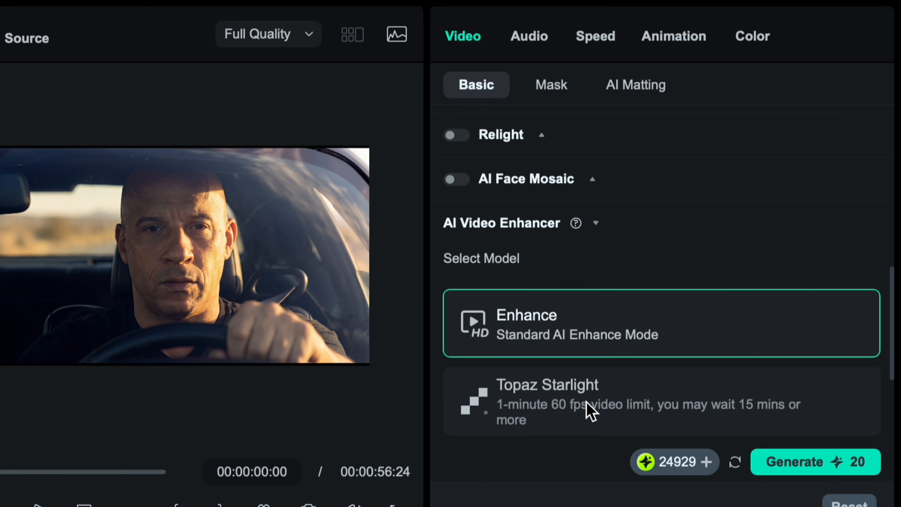
pyautogui.click(587, 408)
pyautogui.scroll(-1, 587, 408)
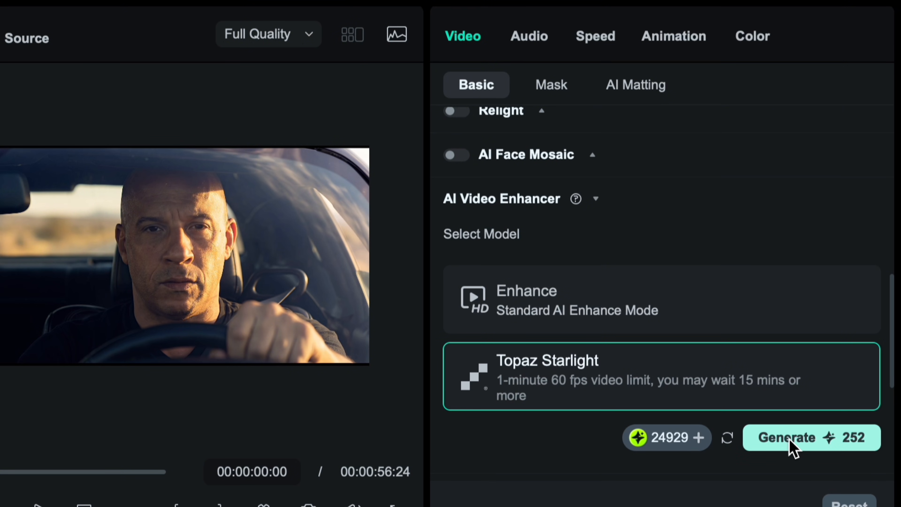
pyautogui.click(801, 448)
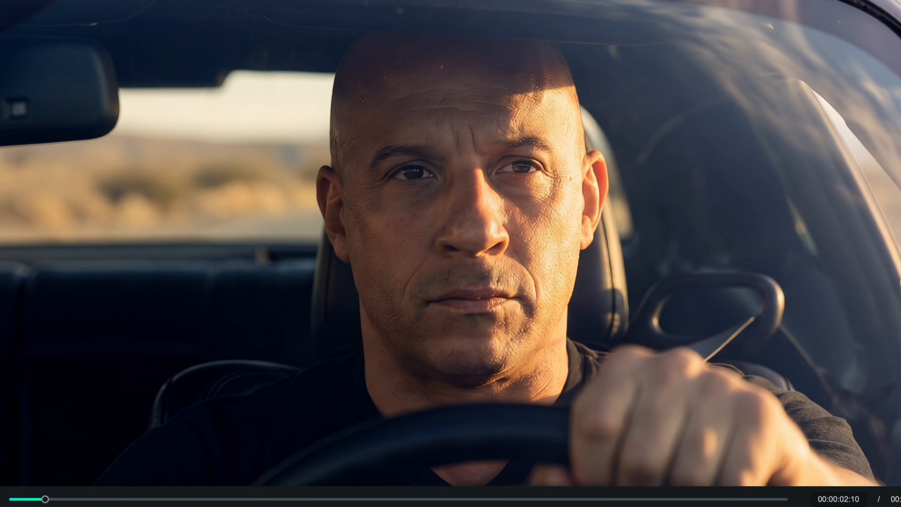
pyautogui.press('Escape')
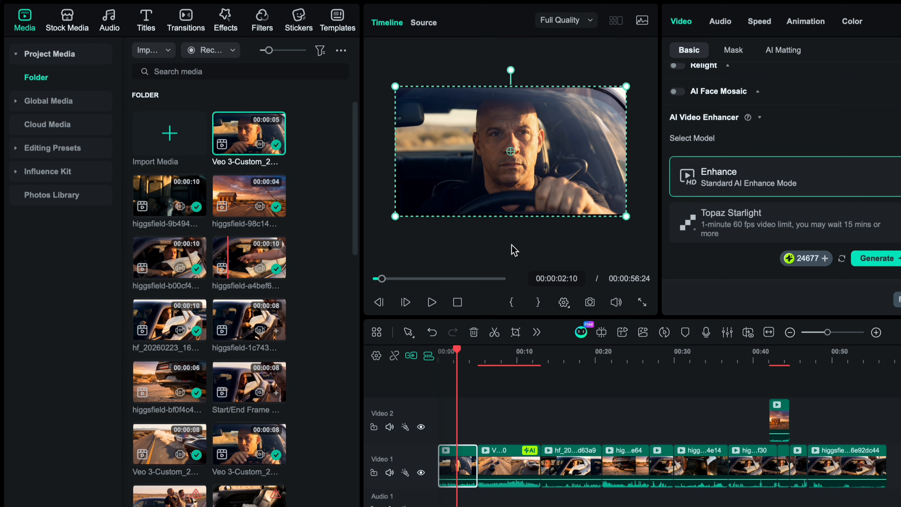
pyautogui.click(516, 250)
# - Add the Warp Zoom 6 transition at the end of the driver clip, before the police chase clip, and play it back
pyautogui.moveTo(458, 351); pyautogui.dragTo(479, 367)
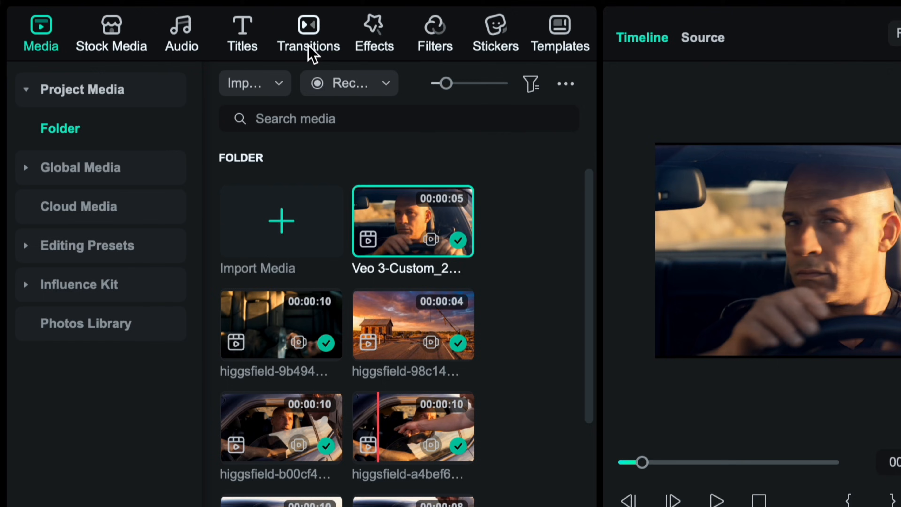
pyautogui.click(187, 32)
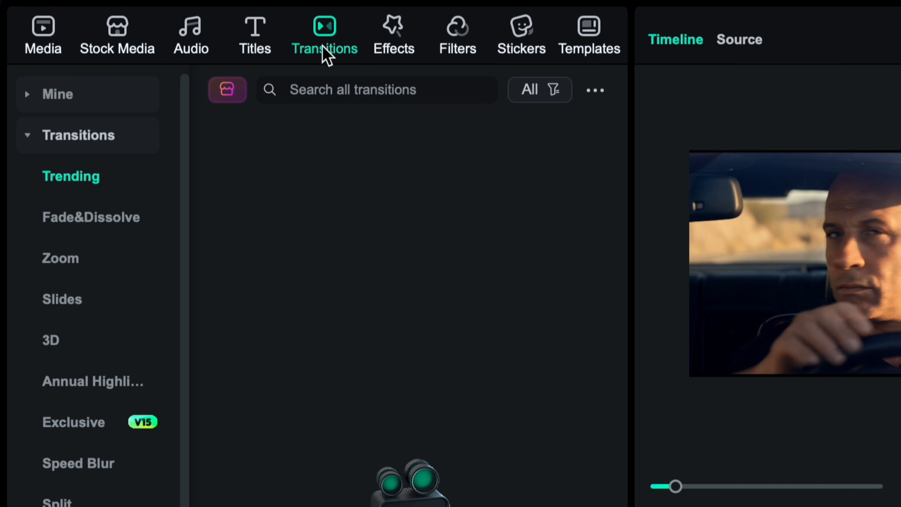
pyautogui.scroll(-5, 396, 319)
pyautogui.scroll(10, 396, 319)
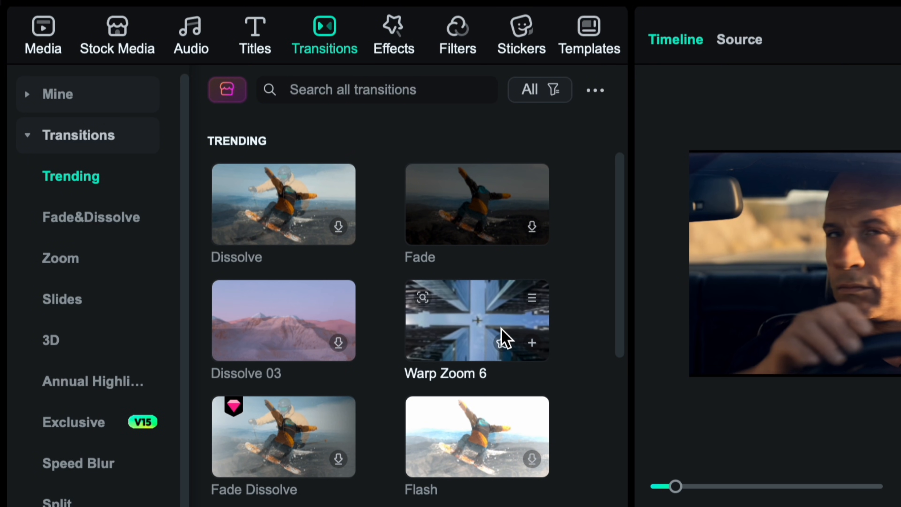
pyautogui.click(532, 343)
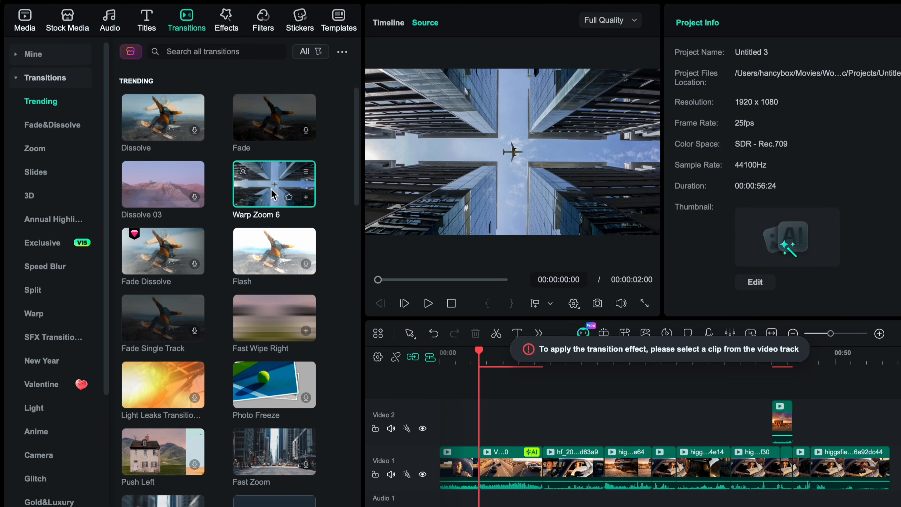
pyautogui.moveTo(273, 194); pyautogui.dragTo(472, 470)
pyautogui.moveTo(479, 351); pyautogui.dragTo(425, 338)
pyautogui.press('space')
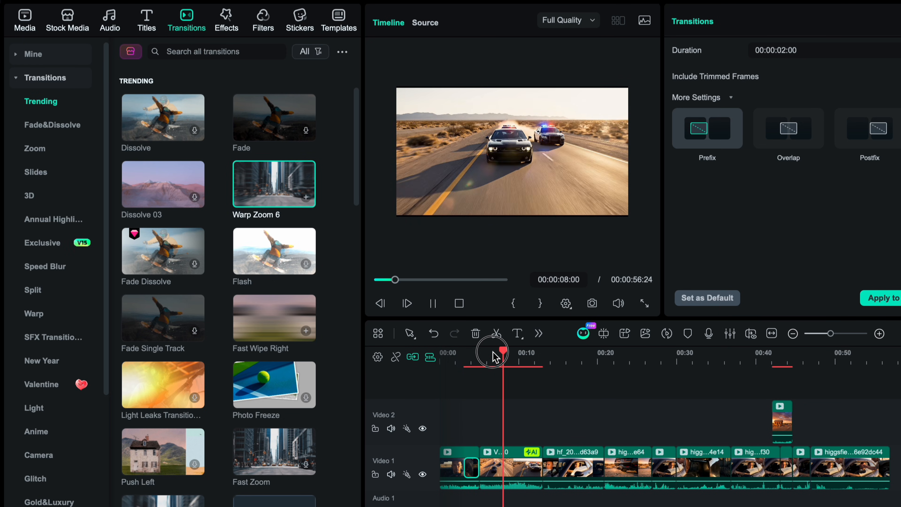
pyautogui.moveTo(493, 351); pyautogui.dragTo(440, 349)
pyautogui.press('space')
# - Add an overlapping Fade transition between the police chase clip and the roadside-stop clip and play it back
pyautogui.click(272, 119)
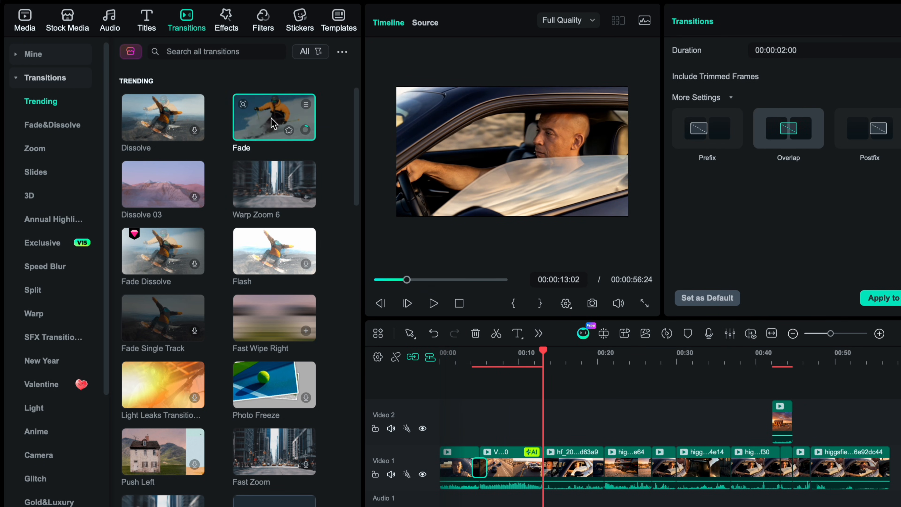
pyautogui.moveTo(273, 123); pyautogui.dragTo(534, 467)
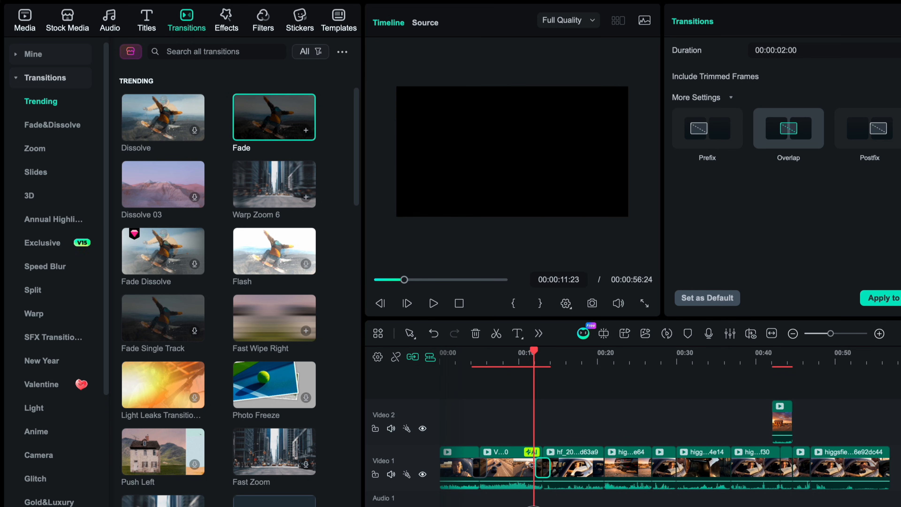
pyautogui.press('space')
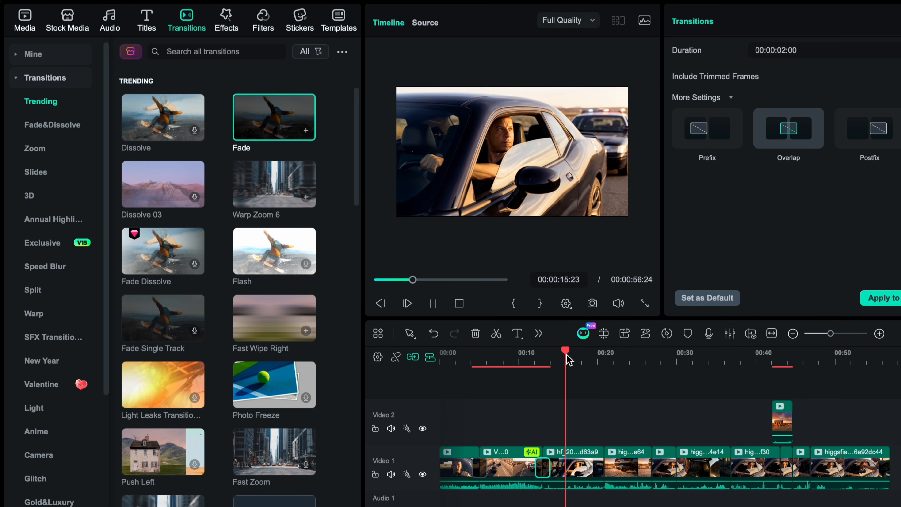
pyautogui.moveTo(566, 359); pyautogui.dragTo(426, 413)
pyautogui.press('space')
# - Apply the NLog 709 Cinematic LUT preset to the first driver clip at the start of the timeline
pyautogui.moveTo(447, 355); pyautogui.dragTo(439, 359)
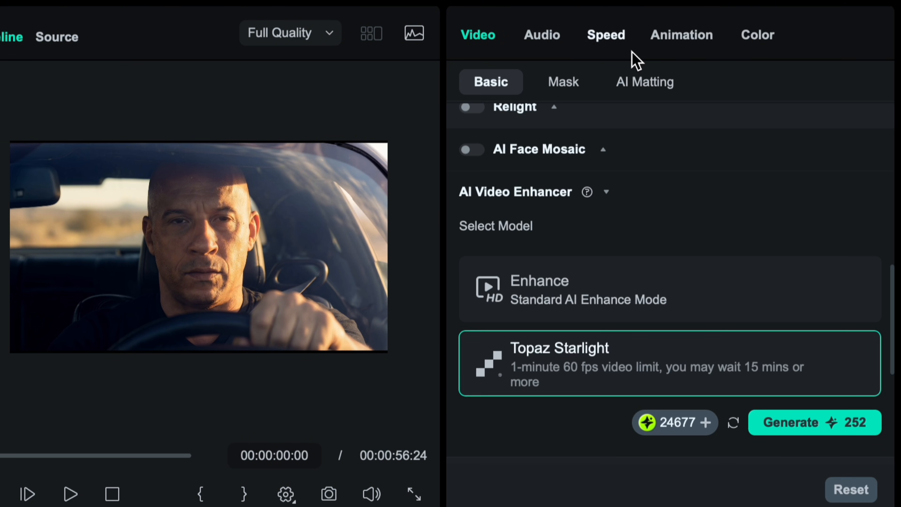
pyautogui.click(757, 35)
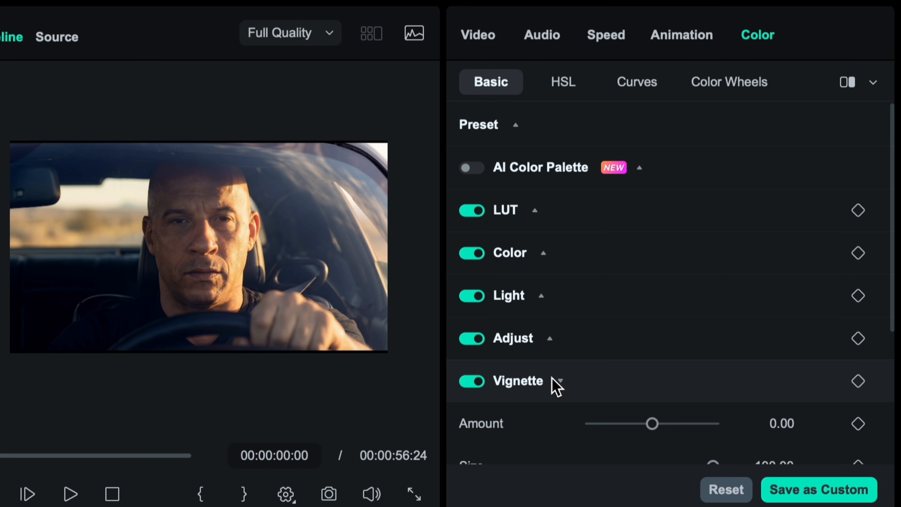
pyautogui.scroll(-5, 555, 387)
pyautogui.scroll(5, 543, 390)
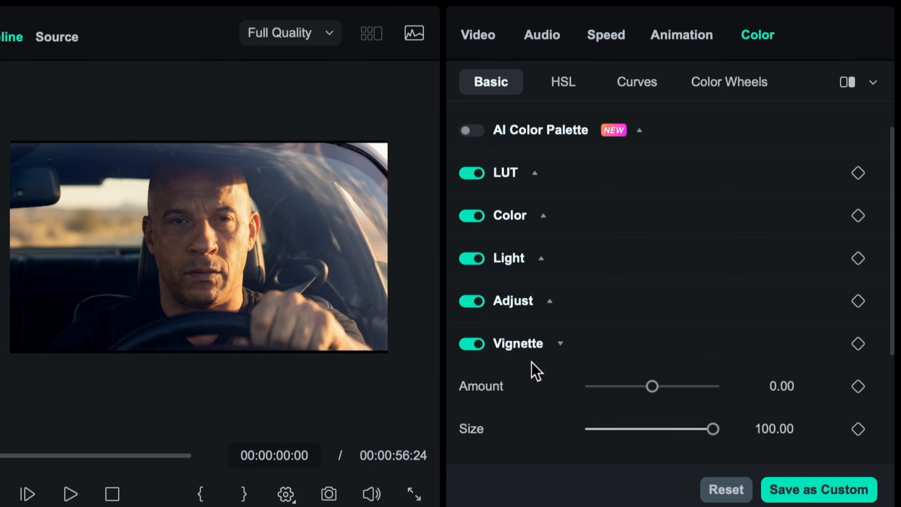
pyautogui.click(536, 182)
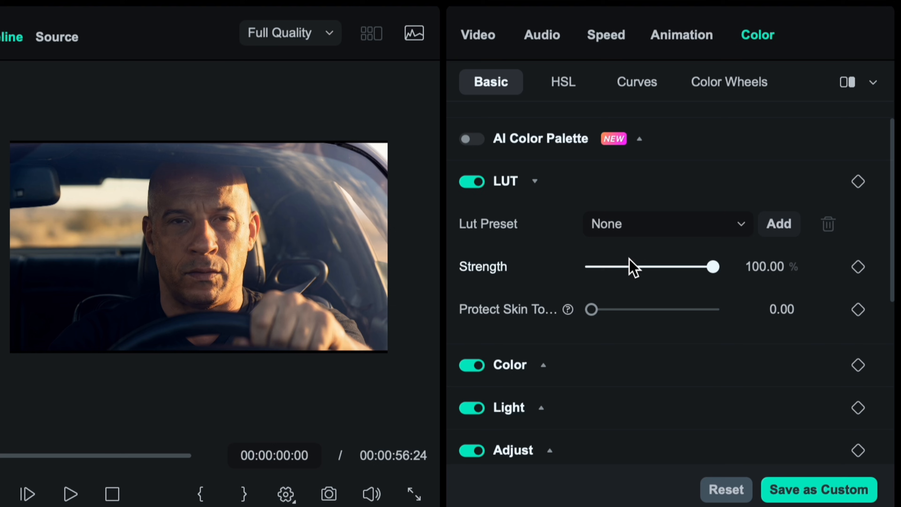
pyautogui.click(725, 233)
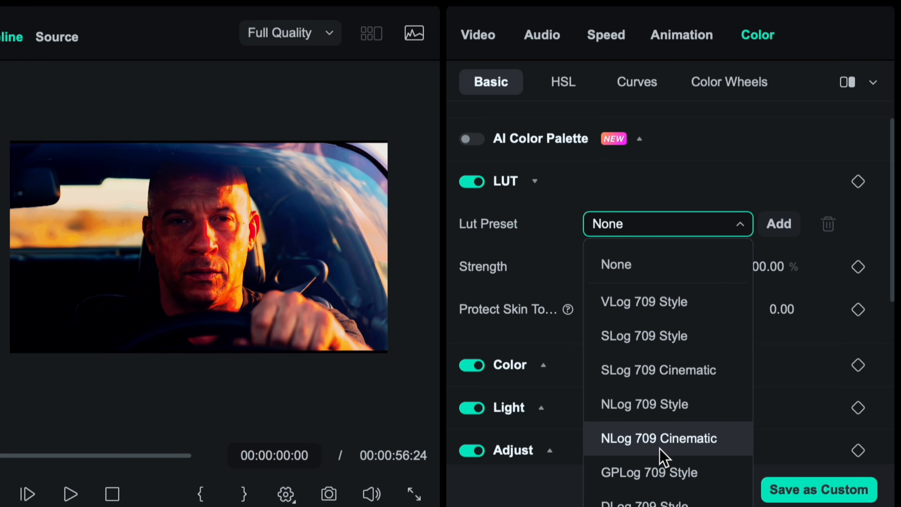
pyautogui.click(659, 439)
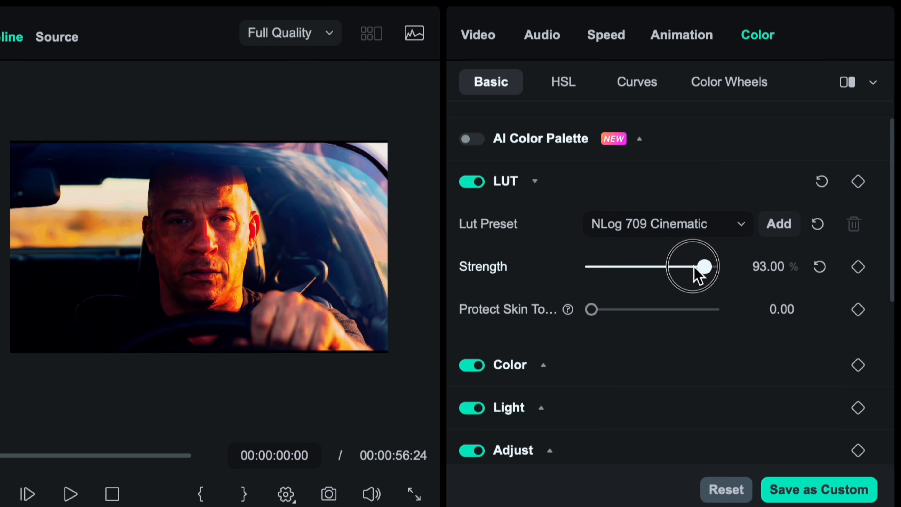
# - Set the LUT strength to 25% and Protect Skin Tones to 39 on the first driver clip
pyautogui.moveTo(695, 270); pyautogui.dragTo(635, 275)
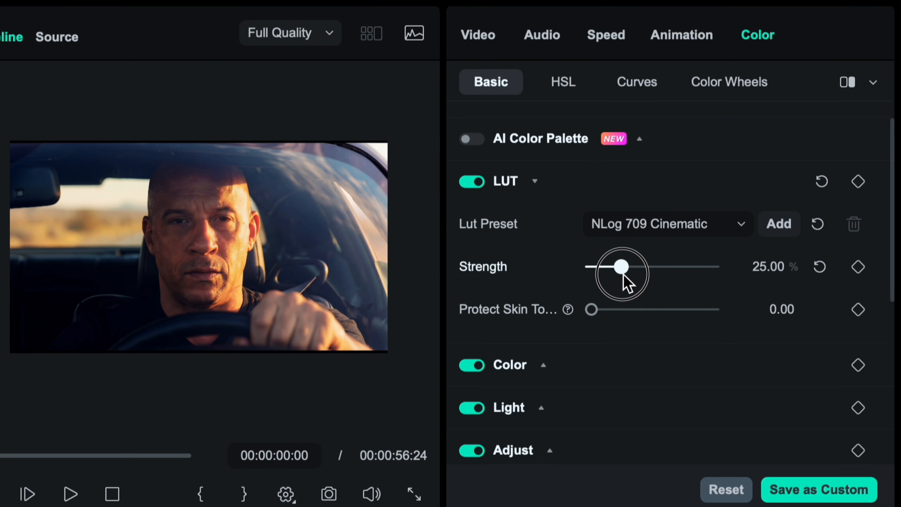
pyautogui.click(593, 310)
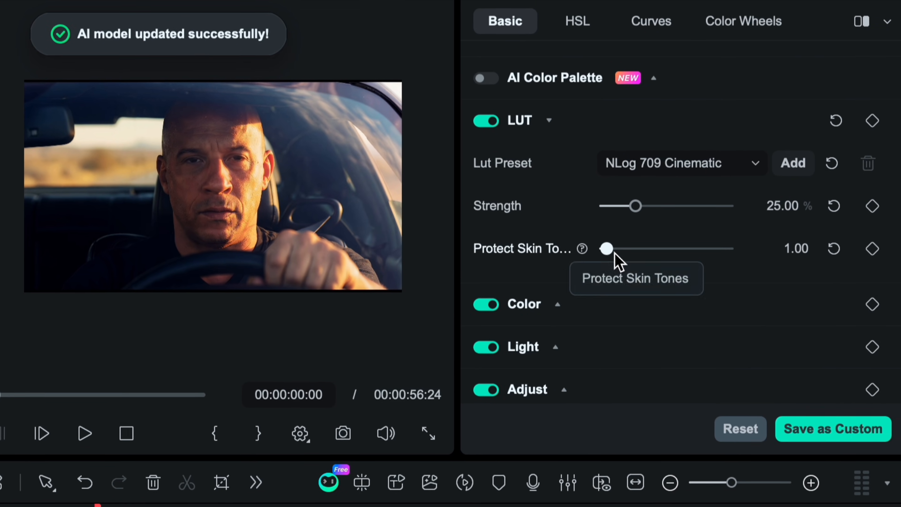
pyautogui.moveTo(823, 223); pyautogui.dragTo(828, 219)
pyautogui.moveTo(614, 256); pyautogui.dragTo(637, 262)
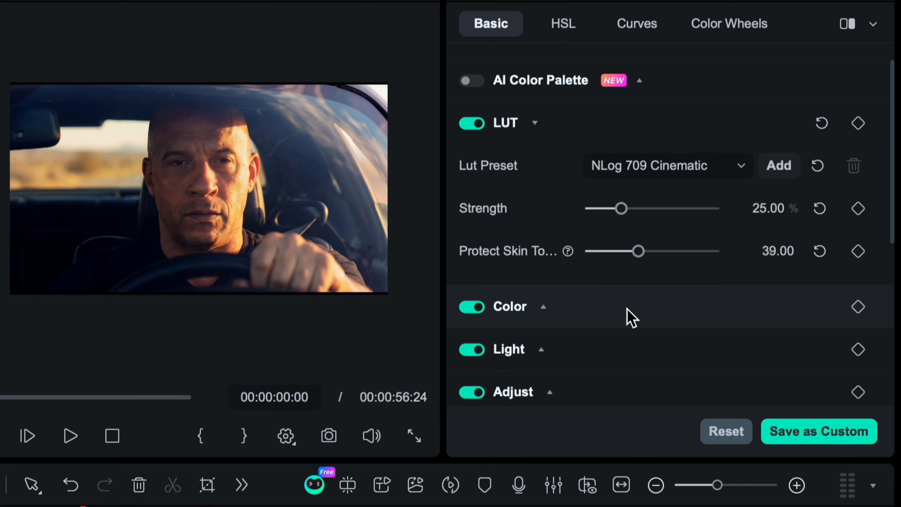
pyautogui.moveTo(711, 208); pyautogui.dragTo(621, 210)
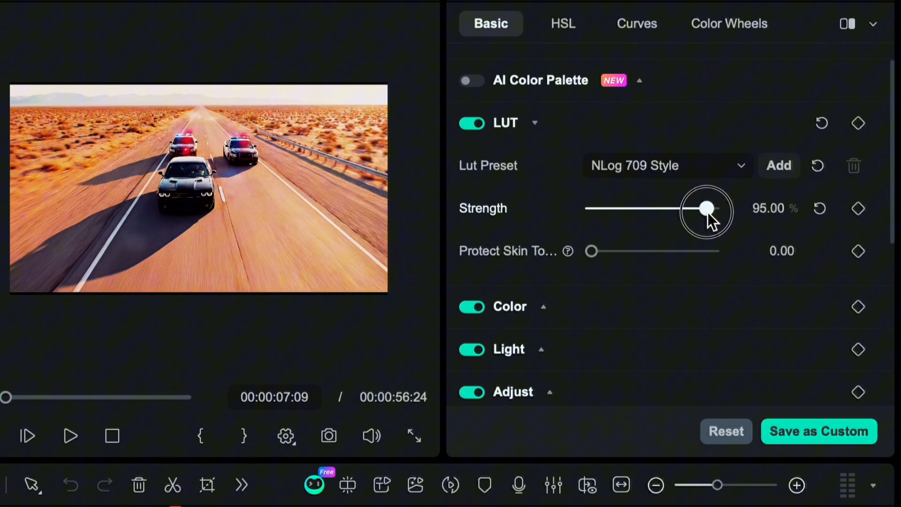
pyautogui.moveTo(592, 251); pyautogui.dragTo(597, 253)
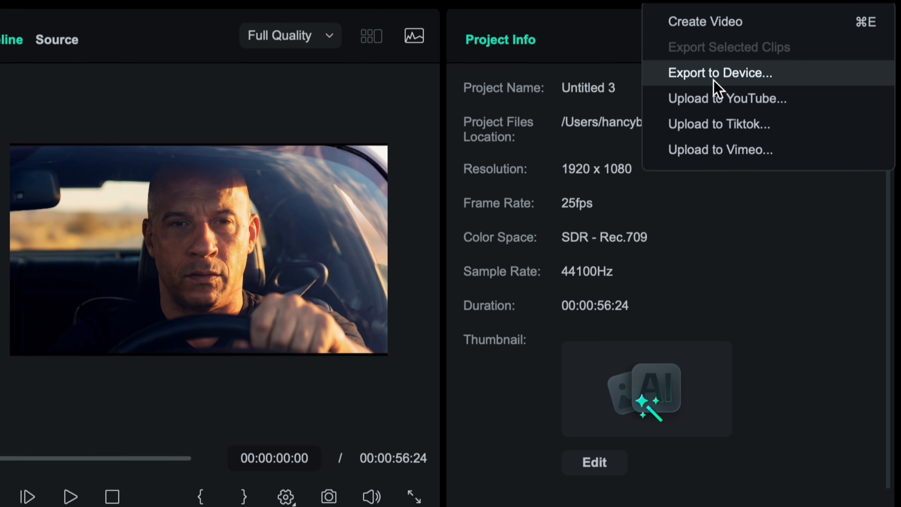
# - Open the device export settings and examine the available device and resolution options
pyautogui.click(715, 75)
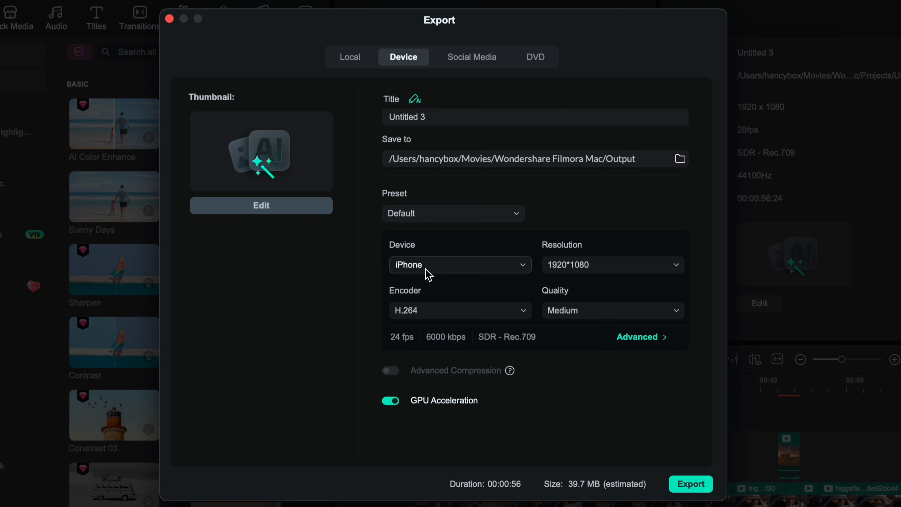
pyautogui.click(510, 270)
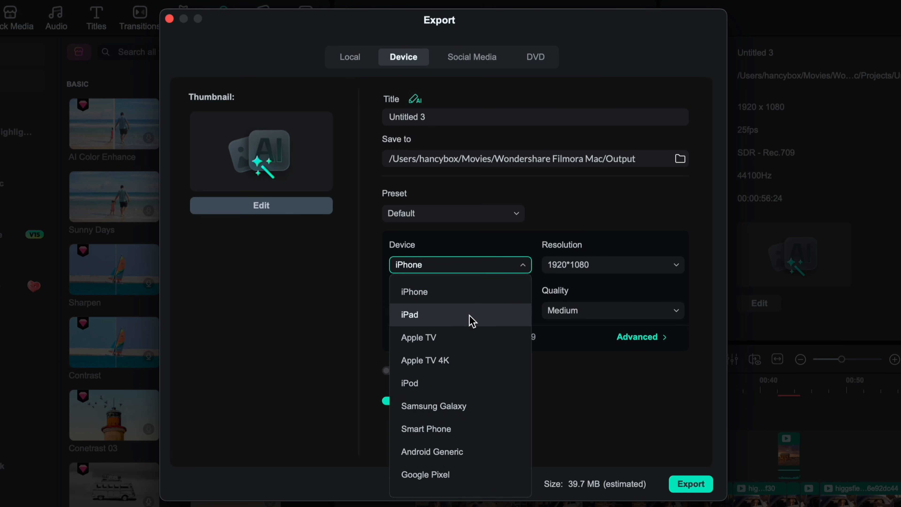
pyautogui.click(588, 274)
pyautogui.click(673, 268)
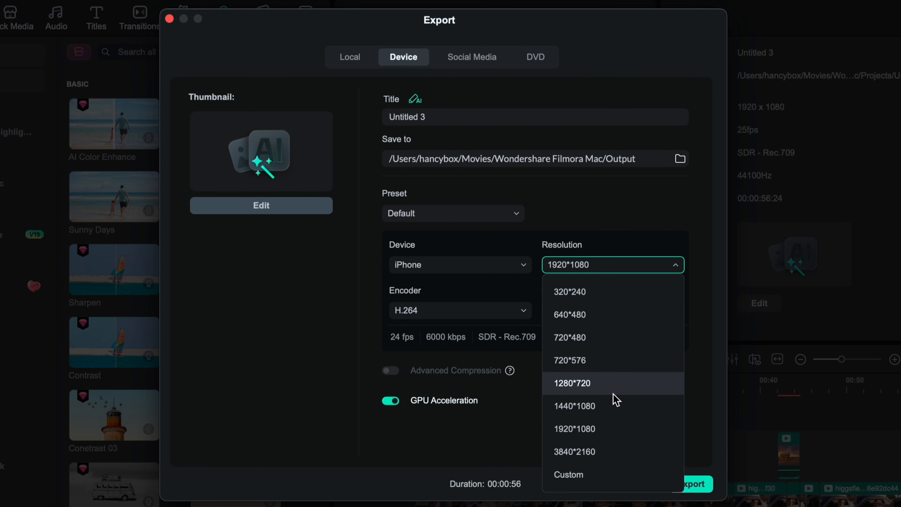
pyautogui.click(513, 453)
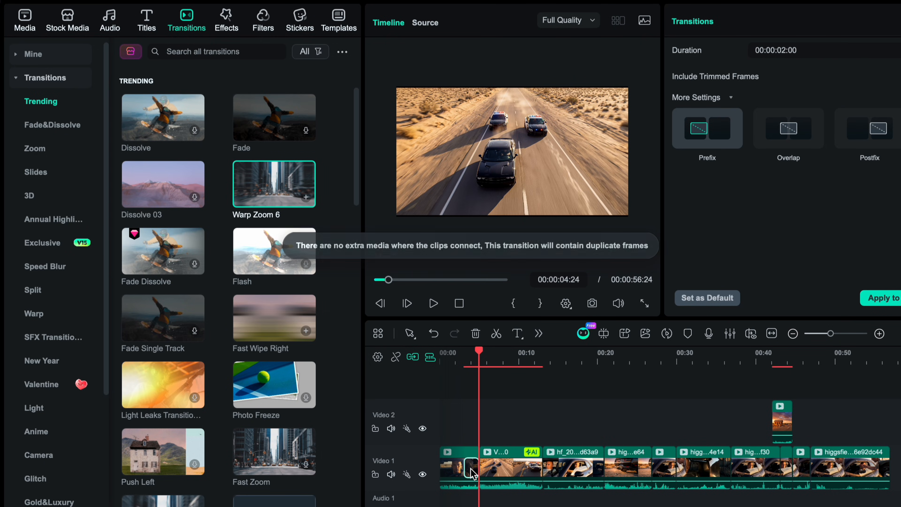
# - Play the timeline from the beginning to check the Warp Zoom 6 transition after the driver clip
pyautogui.moveTo(476, 351); pyautogui.dragTo(419, 342)
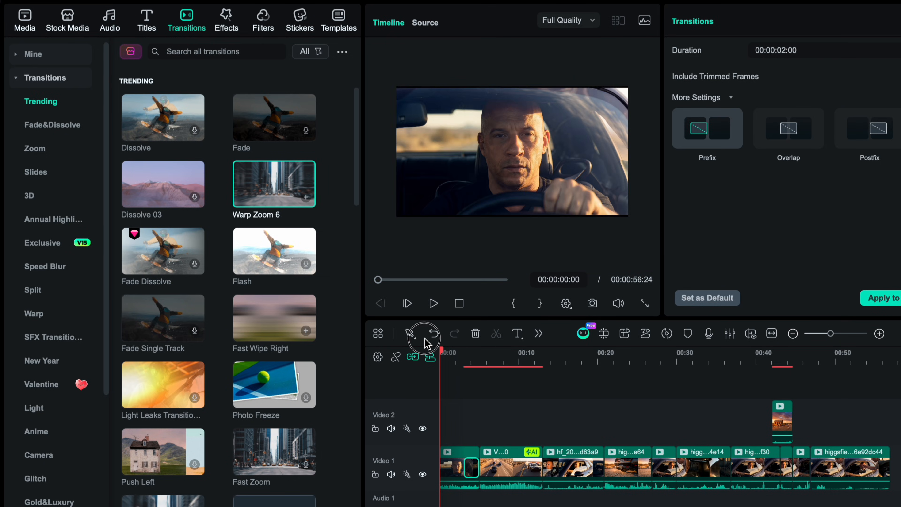
pyautogui.press('space')
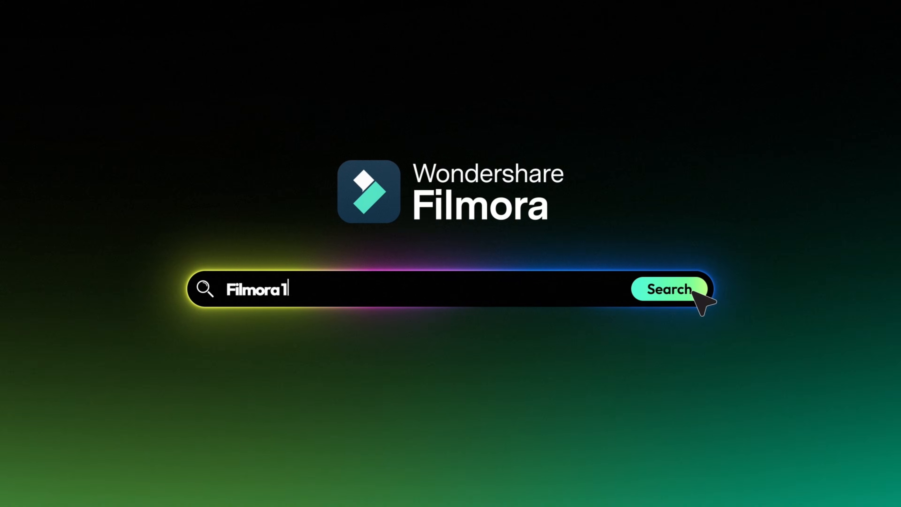